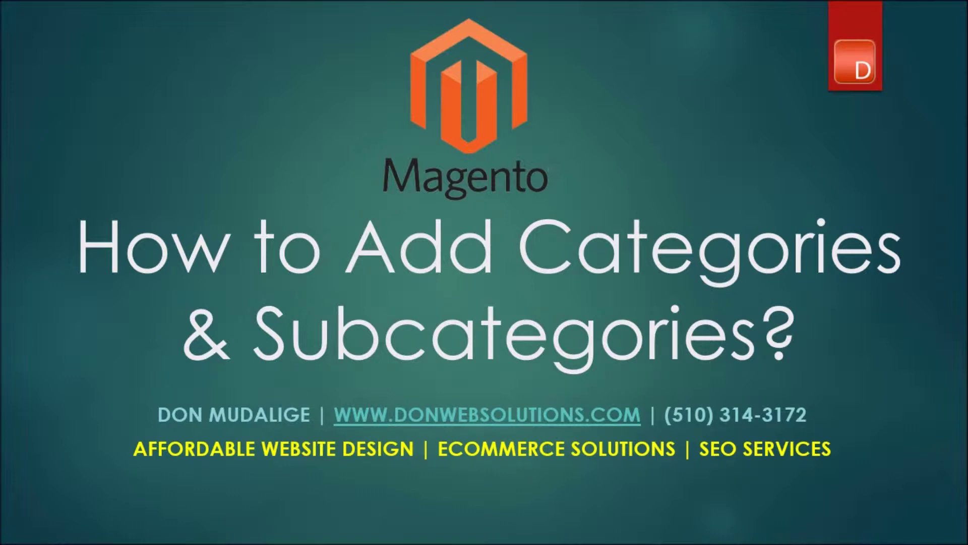
Switch to the Chrome window with the Magento admin dashboard and check the storefront home page.
key("alt+Tab")
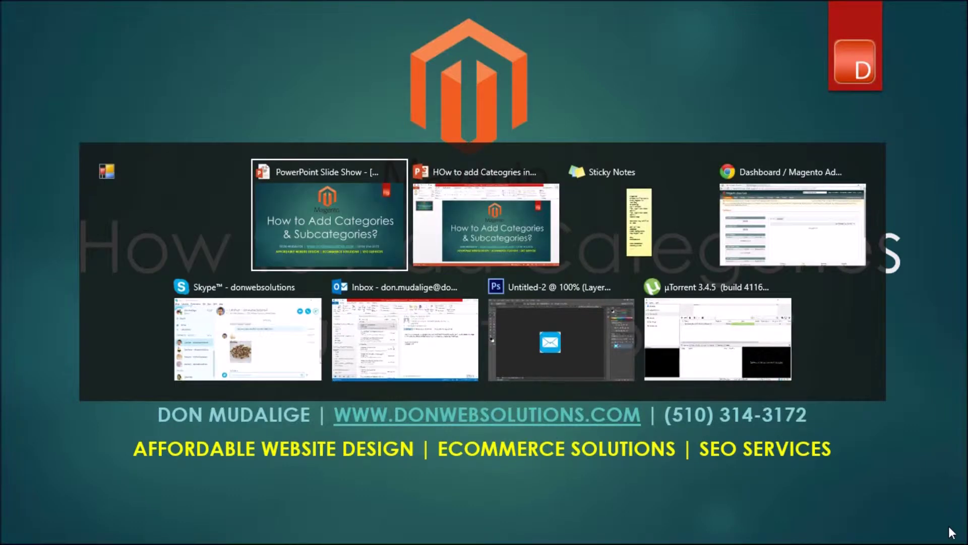
key("alt+Tab")
key("alt+Tab")
key("alt+Tab")
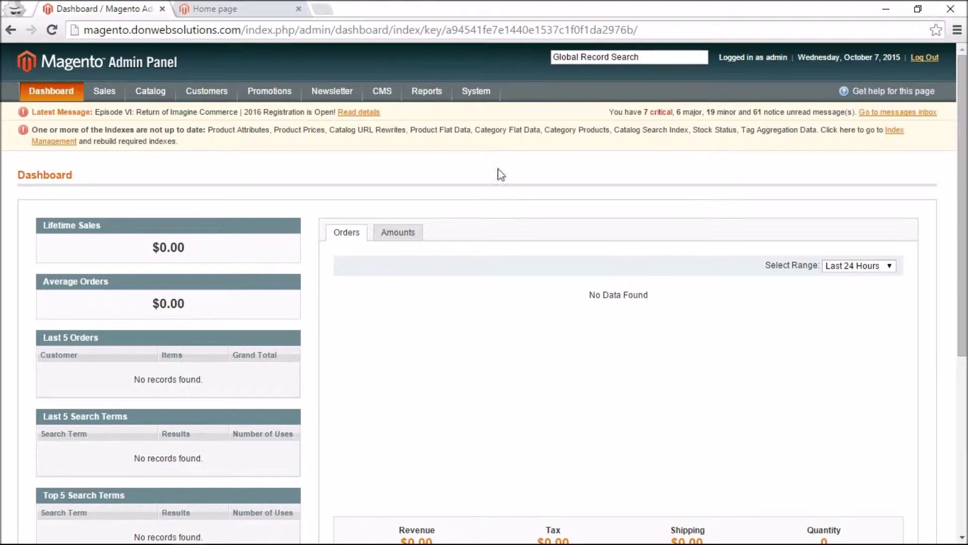
left_click(242, 2)
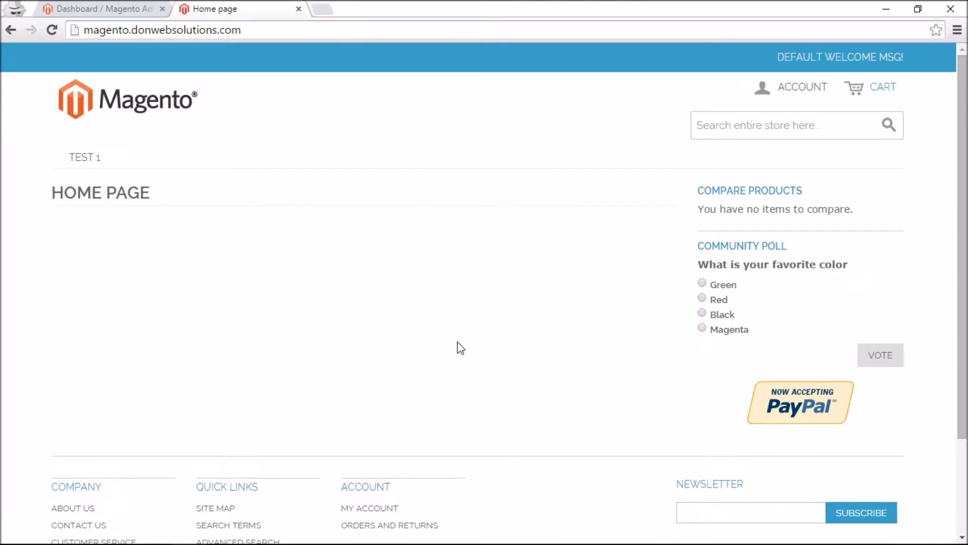
left_click(99, 11)
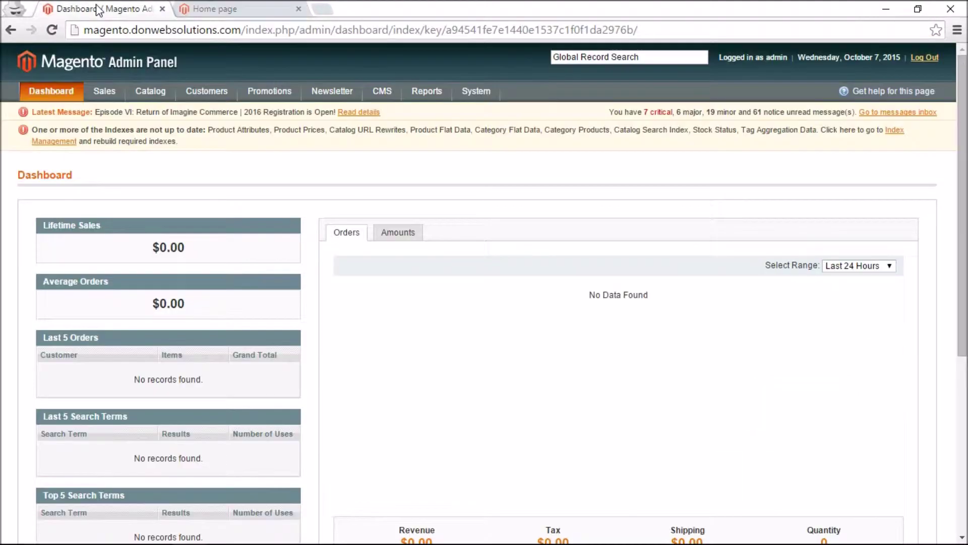
Go to category management and look over the existing category tree and the new root category form.
mouse_move(149, 84)
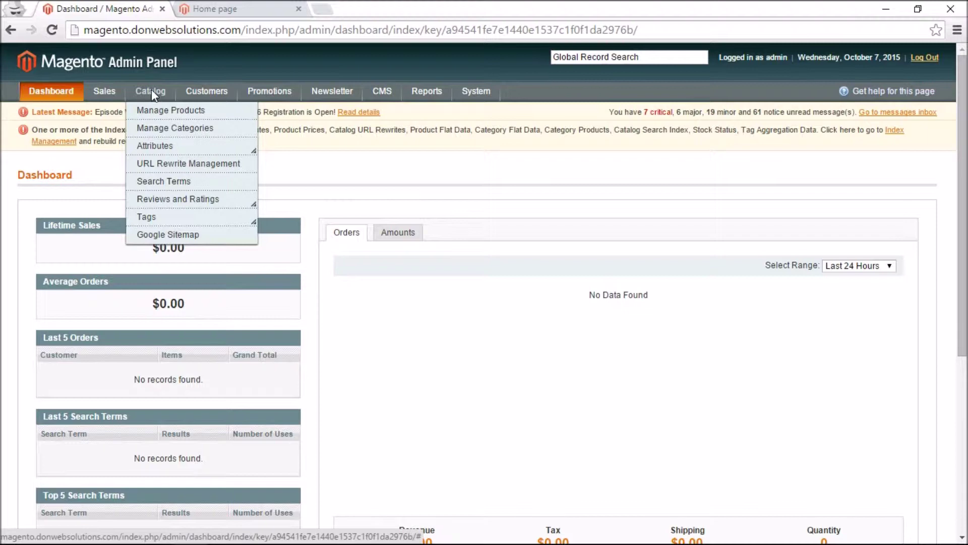
left_click(165, 129)
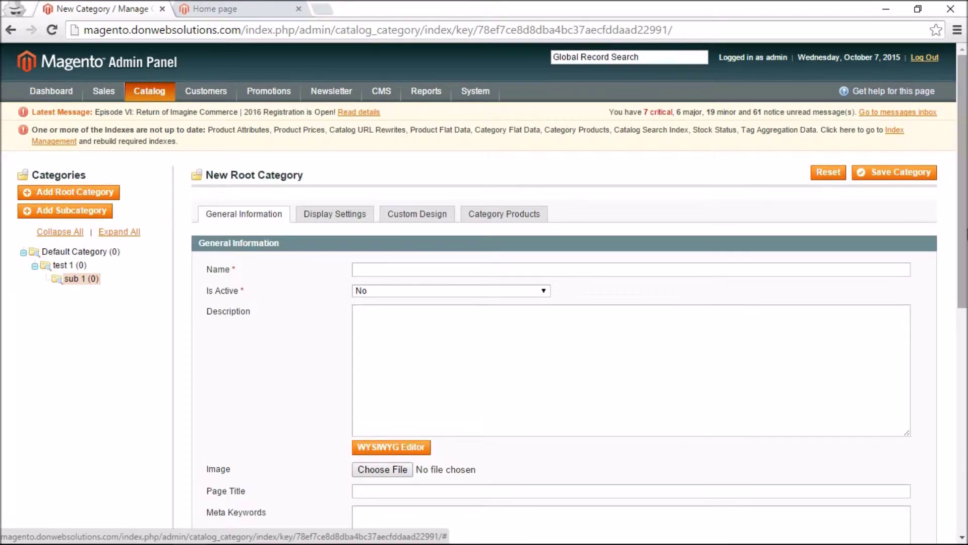
scroll(875, 197, "down", 1)
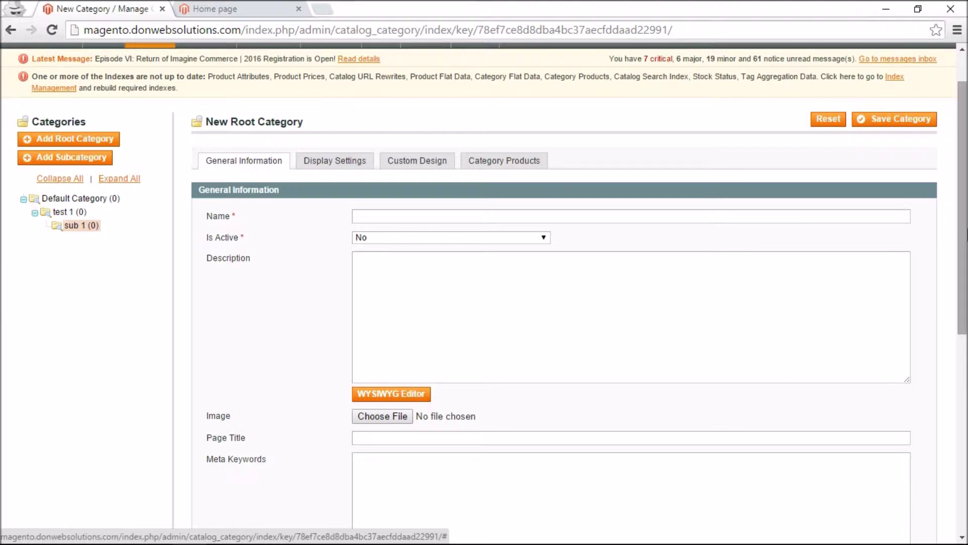
left_click_drag(963, 191, 965, 164)
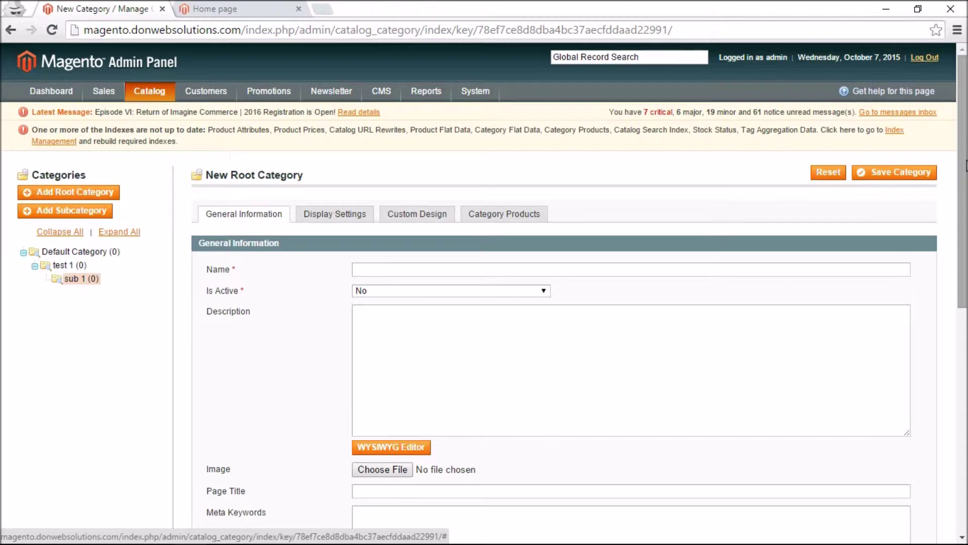
Open store management and examine the main website's code, its store name and the assigned root category.
mouse_move(490, 98)
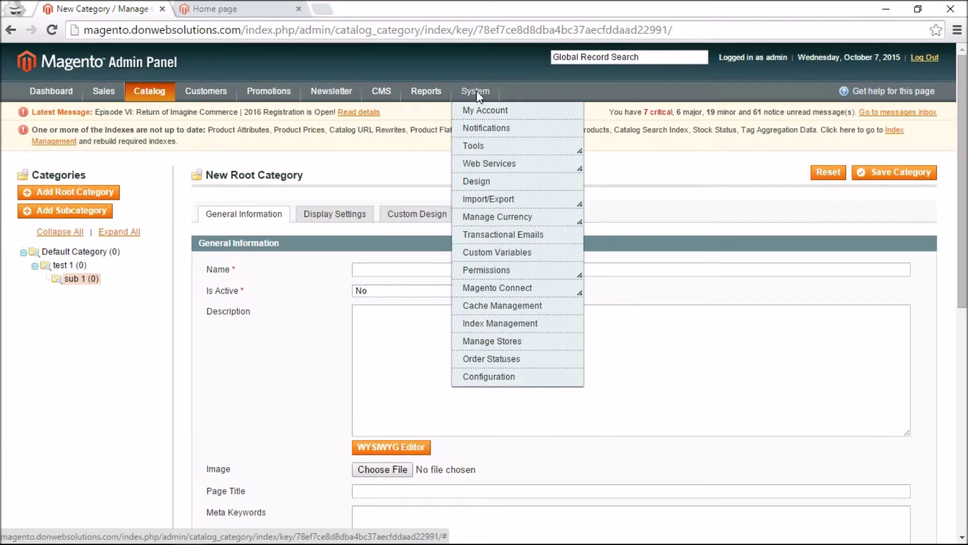
left_click(501, 344)
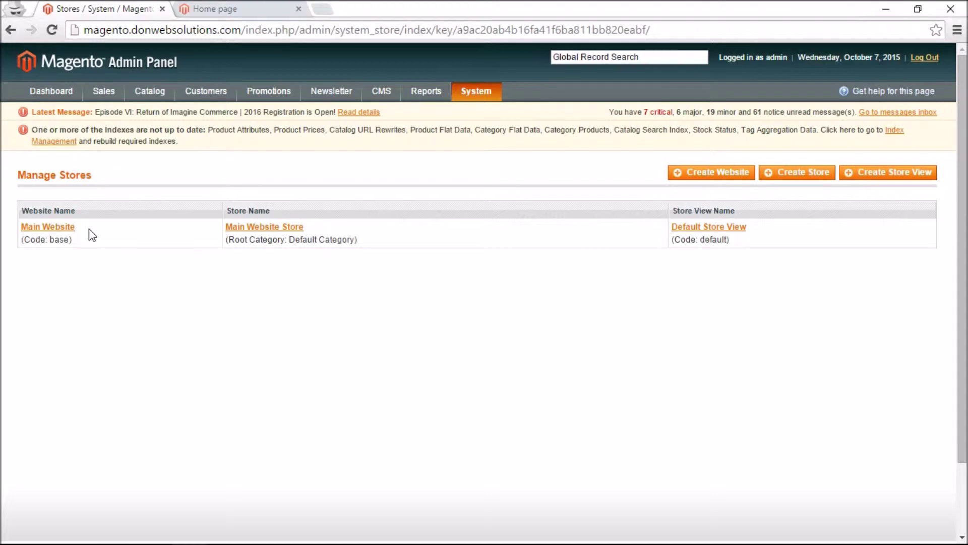
left_click_drag(79, 244, 22, 241)
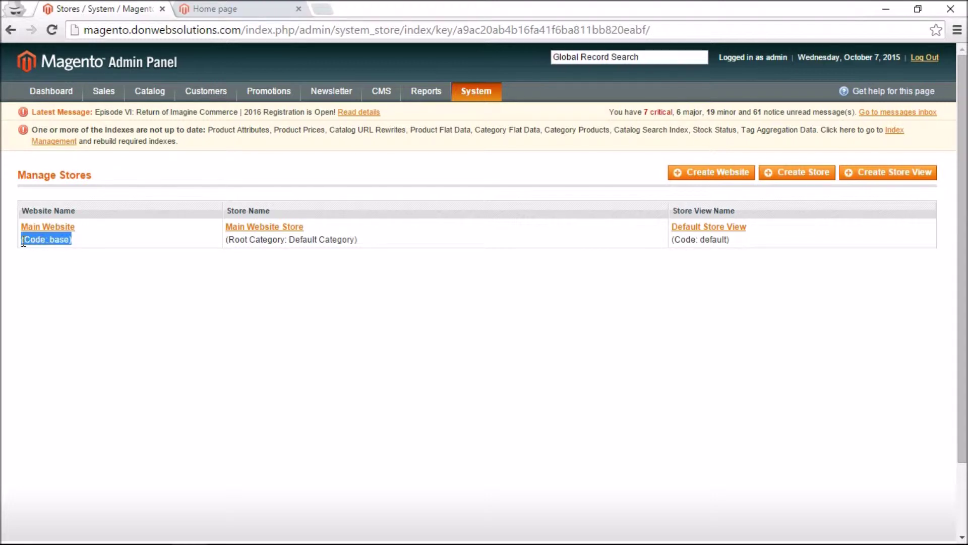
left_click(310, 231)
left_click_drag(311, 231, 225, 229)
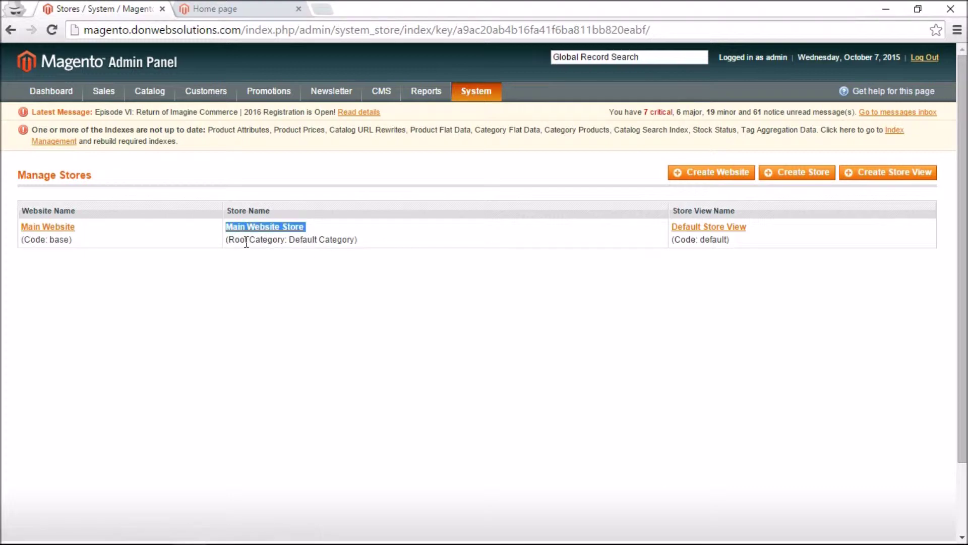
left_click_drag(291, 243, 376, 243)
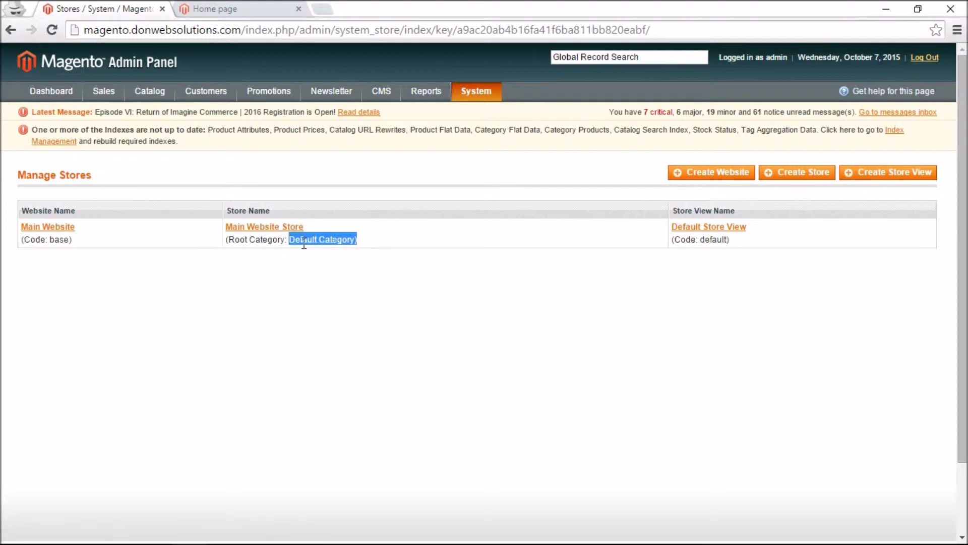
left_click_drag(288, 240, 229, 240)
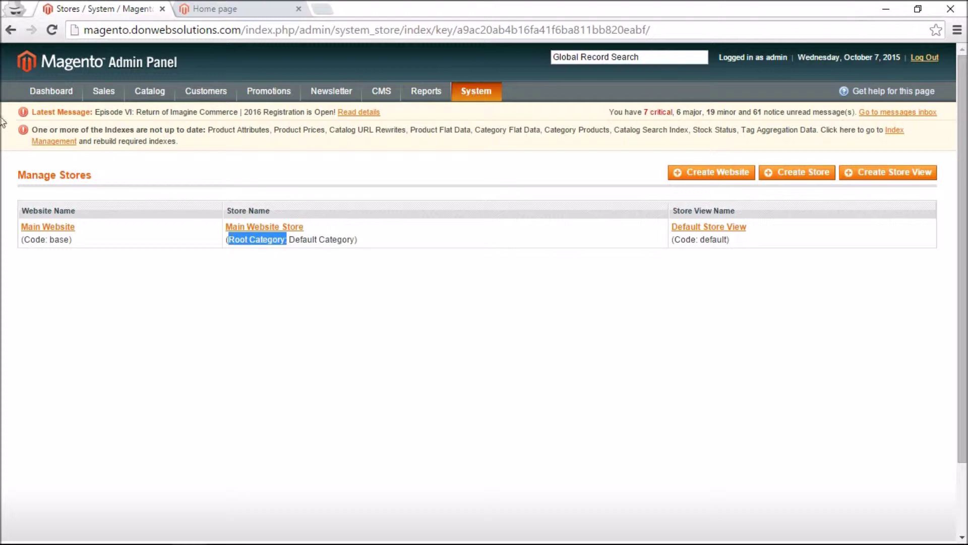
Return to category management and start a new subcategory named Television.
mouse_move(116, 89)
mouse_move(151, 88)
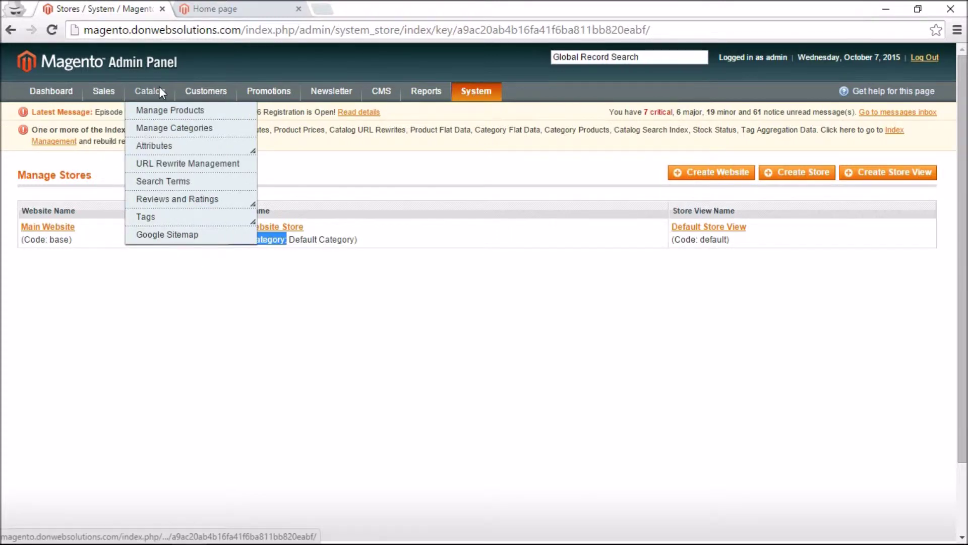
left_click(177, 132)
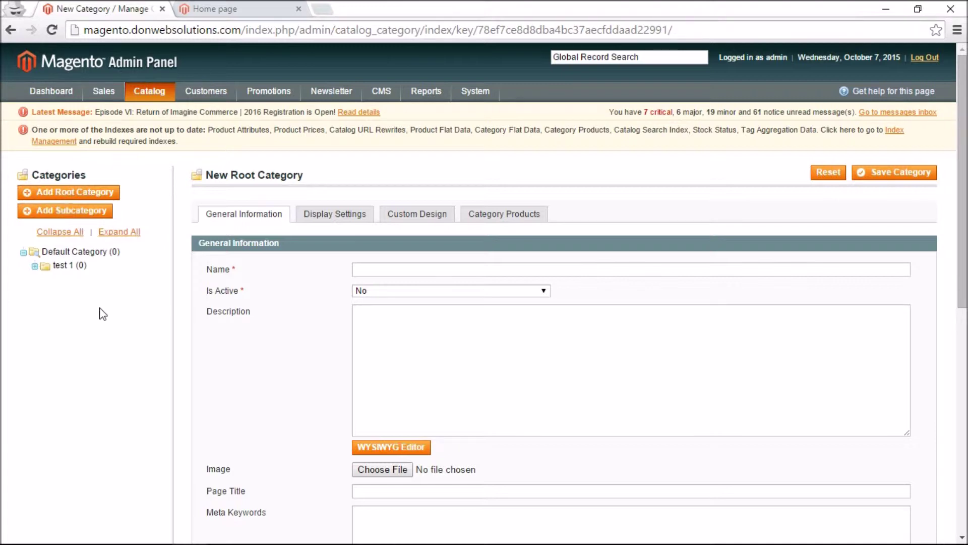
left_click(77, 214)
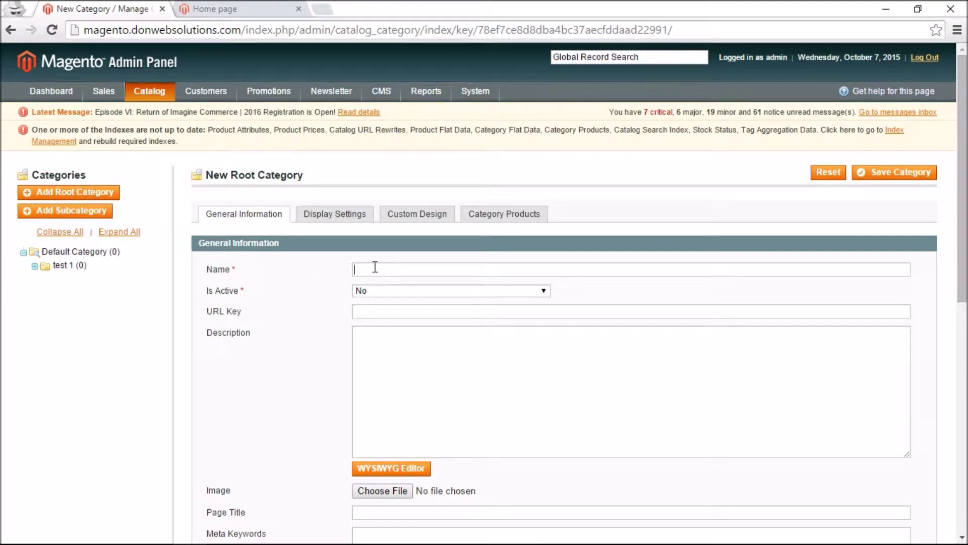
type("Television")
Set the Television category's Is Active option to Yes.
left_click(388, 290)
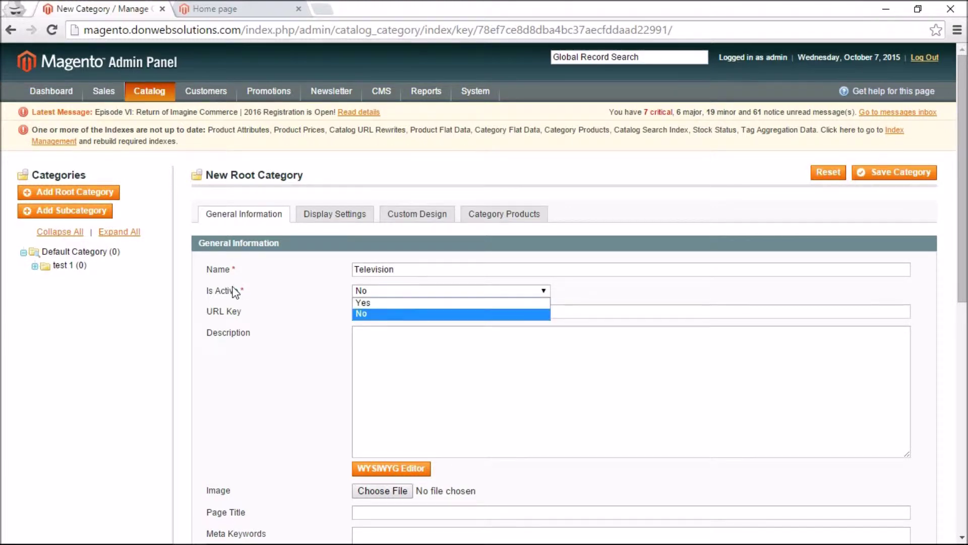
left_click_drag(243, 293, 215, 296)
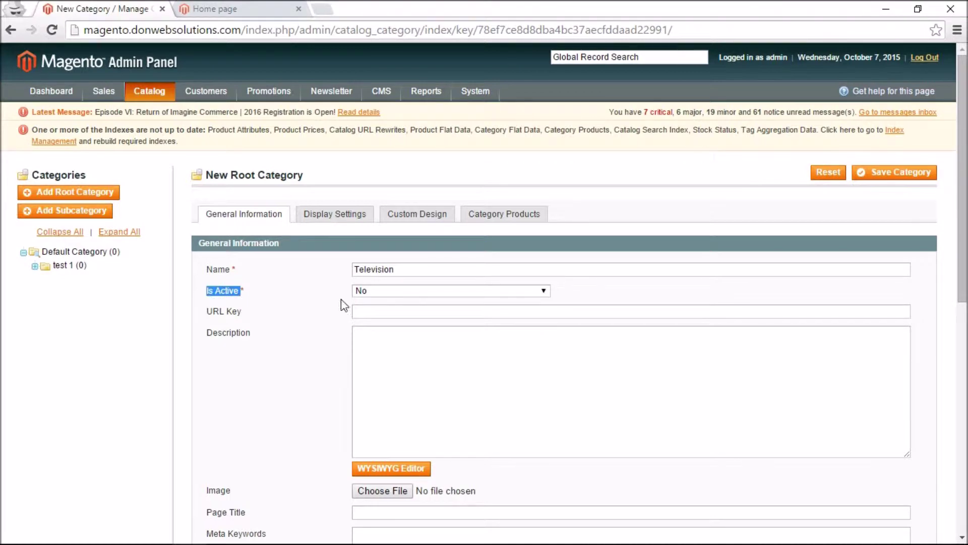
left_click(379, 288)
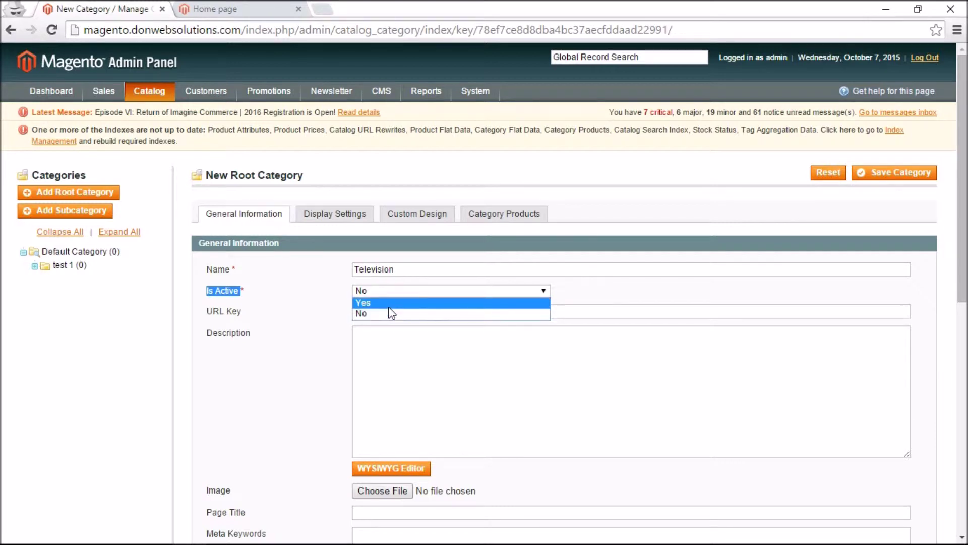
left_click(390, 304)
Enter televeisions-for-sale as the category's URL key and "this is a test" as its description.
left_click(469, 313)
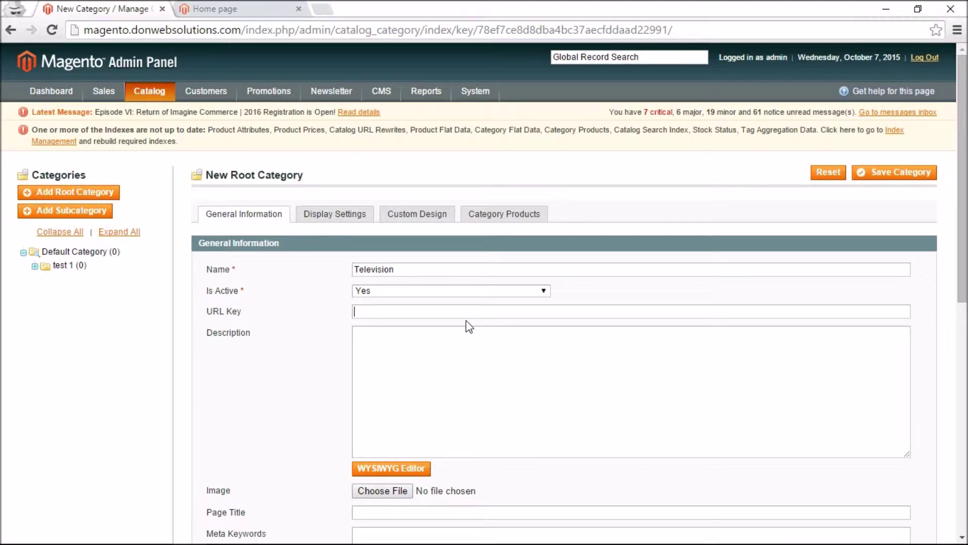
type("televeisions-for-sale")
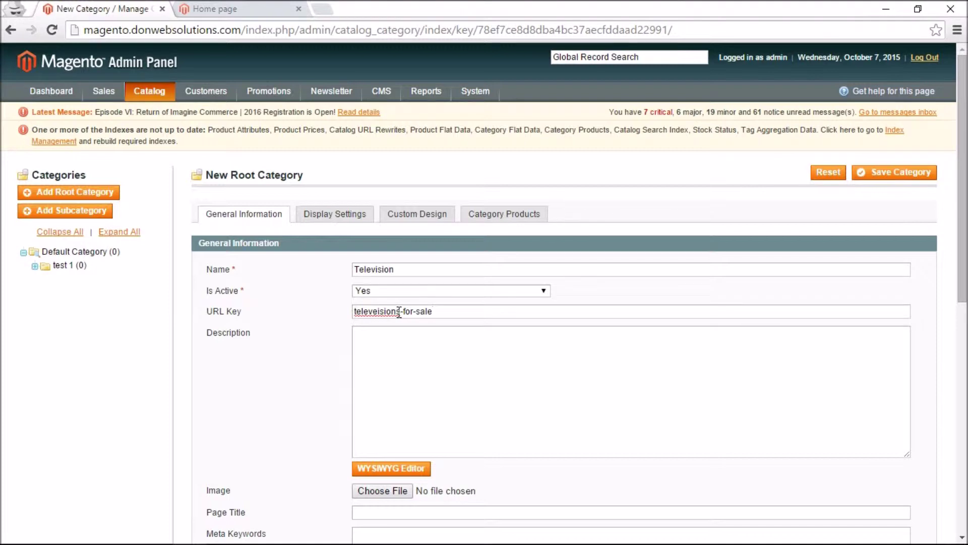
left_click(400, 351)
type("this is ta test")
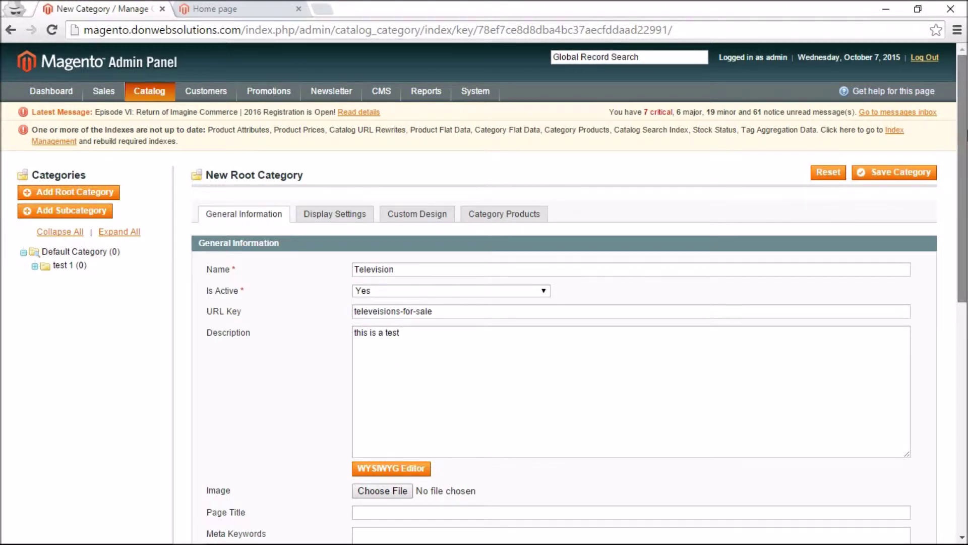
Examine the category's image, page title, meta keywords, meta description and Include in Navigation Menu fields.
scroll(658, 312, "down", 7)
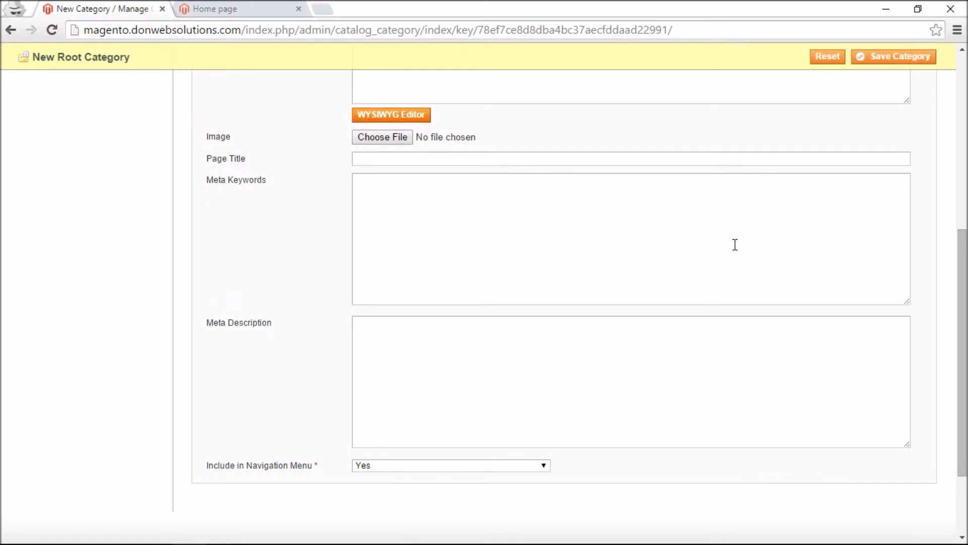
left_click_drag(965, 275, 961, 221)
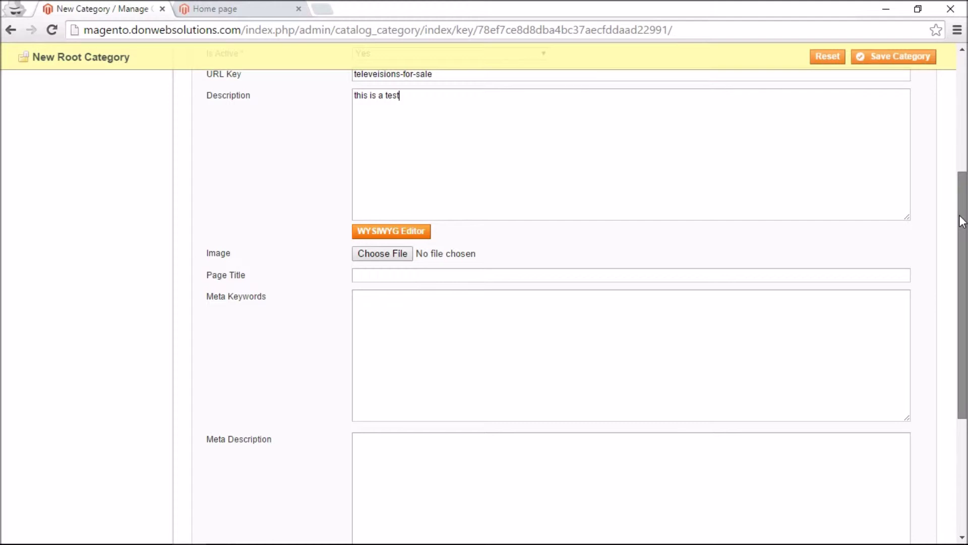
left_click_drag(962, 222, 961, 283)
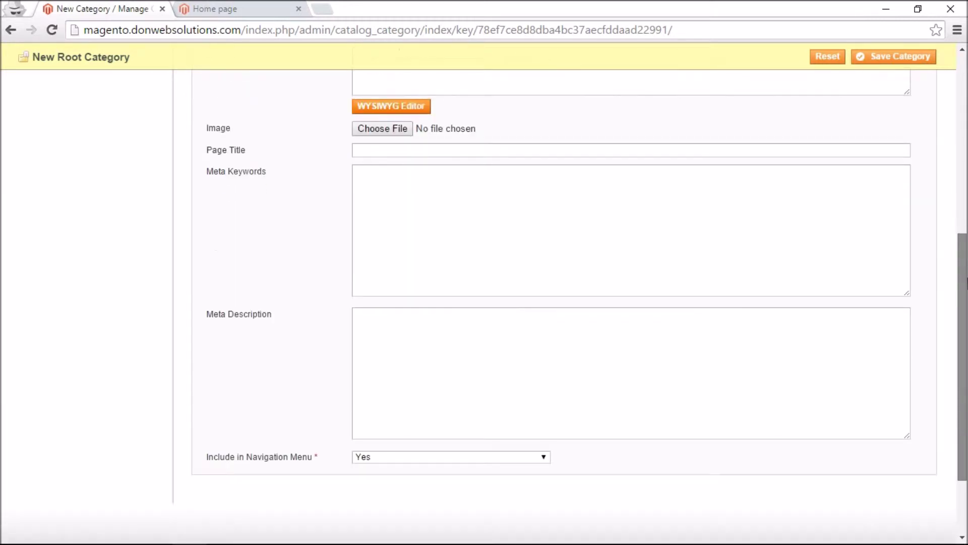
left_click_drag(207, 459, 318, 464)
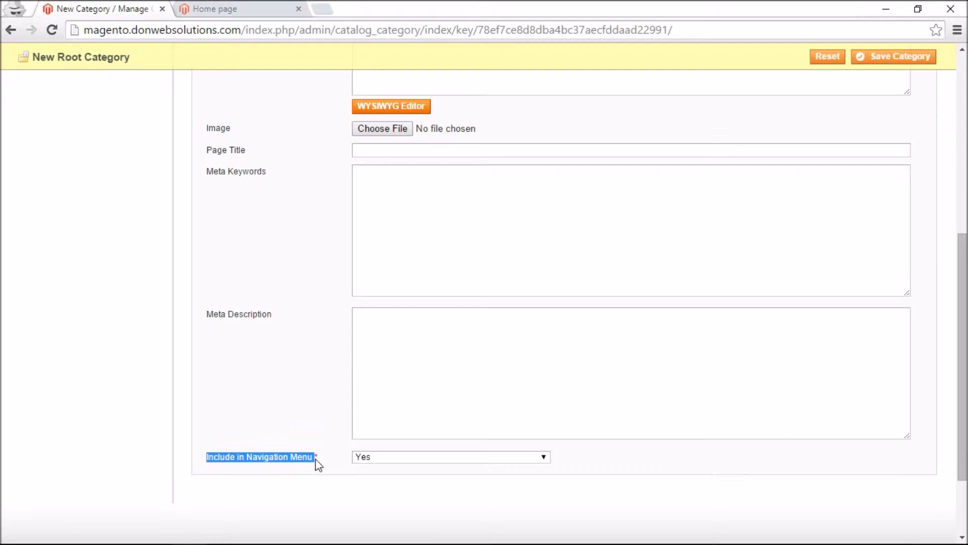
Check the test 1 entry in the storefront's navigation and keep Include in Navigation Menu set to Yes.
left_click(237, 6)
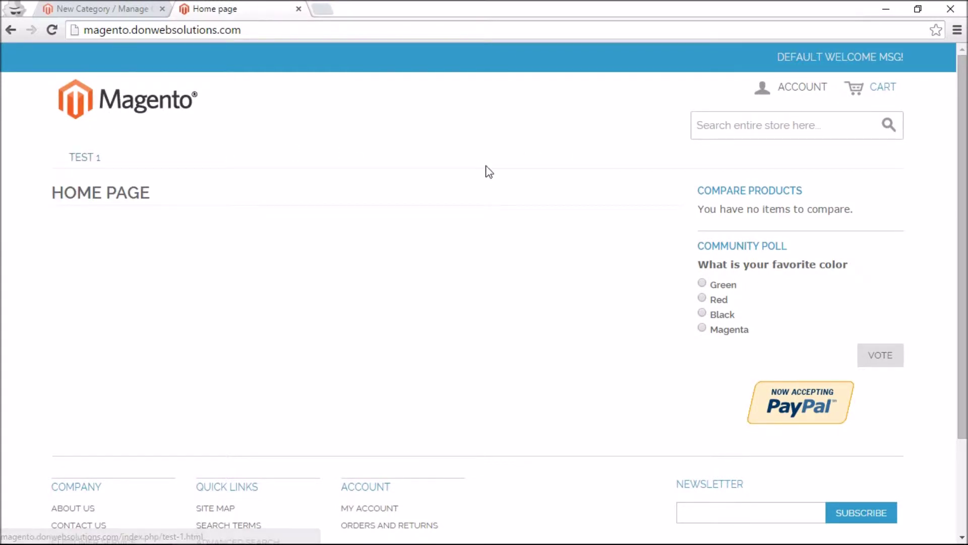
mouse_move(93, 162)
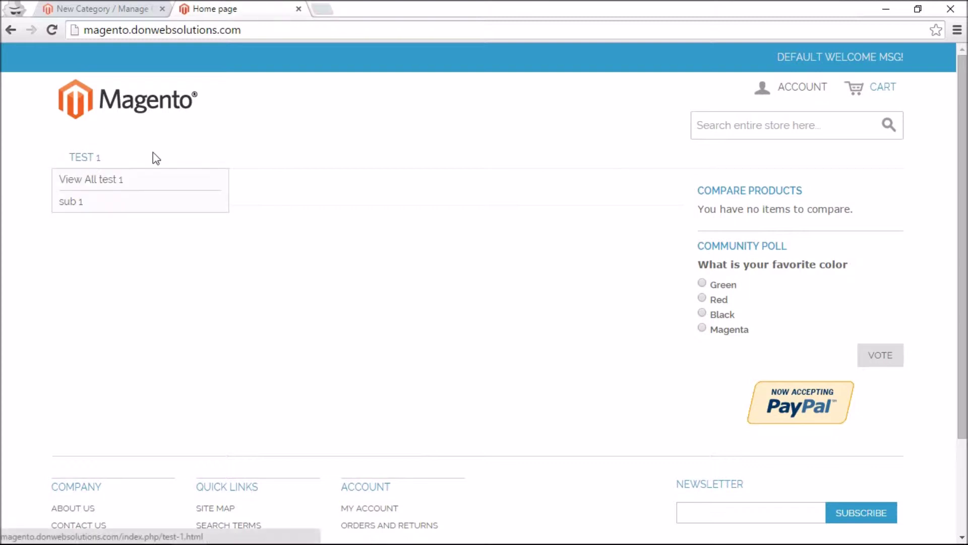
left_click(90, 6)
left_click(408, 456)
left_click(408, 457)
Look through the new category's Display Settings, Custom Design and Category Products.
scroll(945, 188, "up", 1)
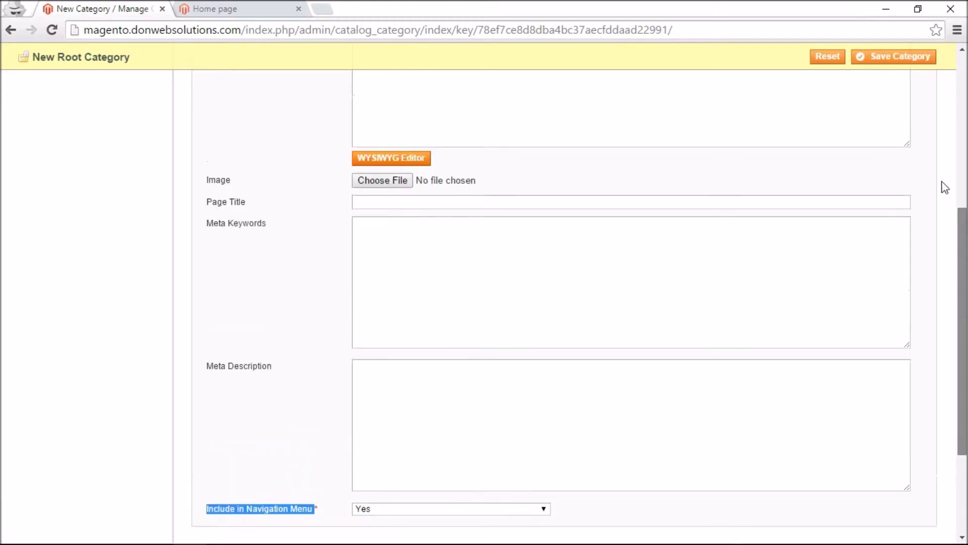
scroll(943, 174, "up", 5)
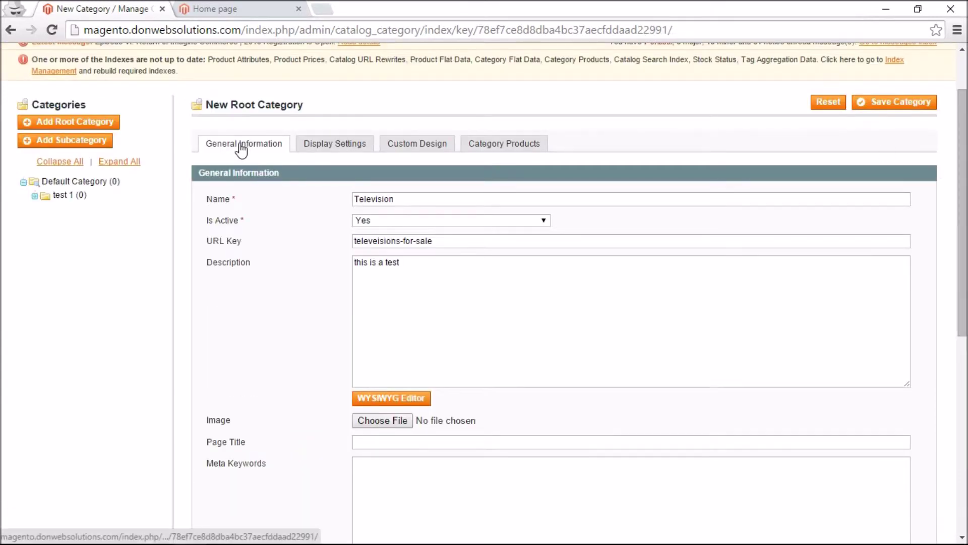
left_click(331, 147)
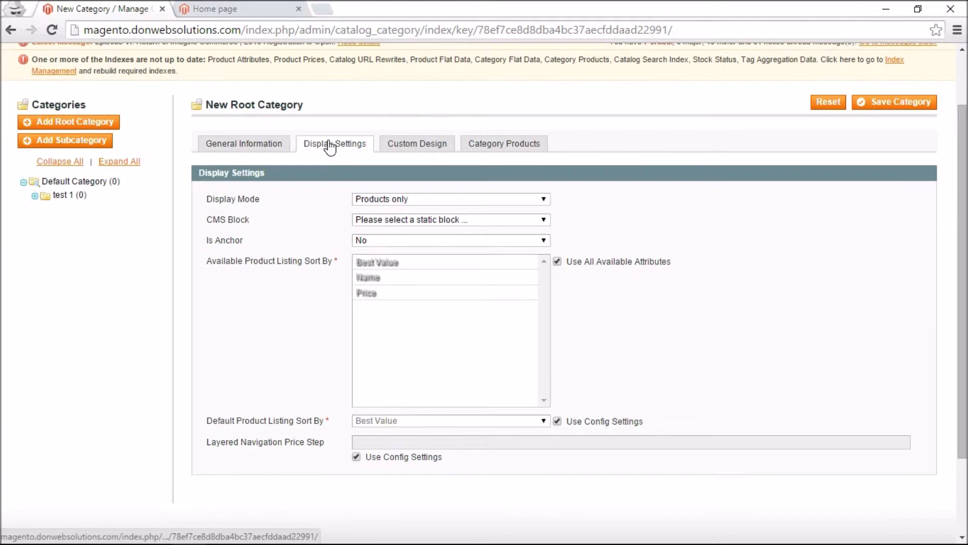
left_click(232, 147)
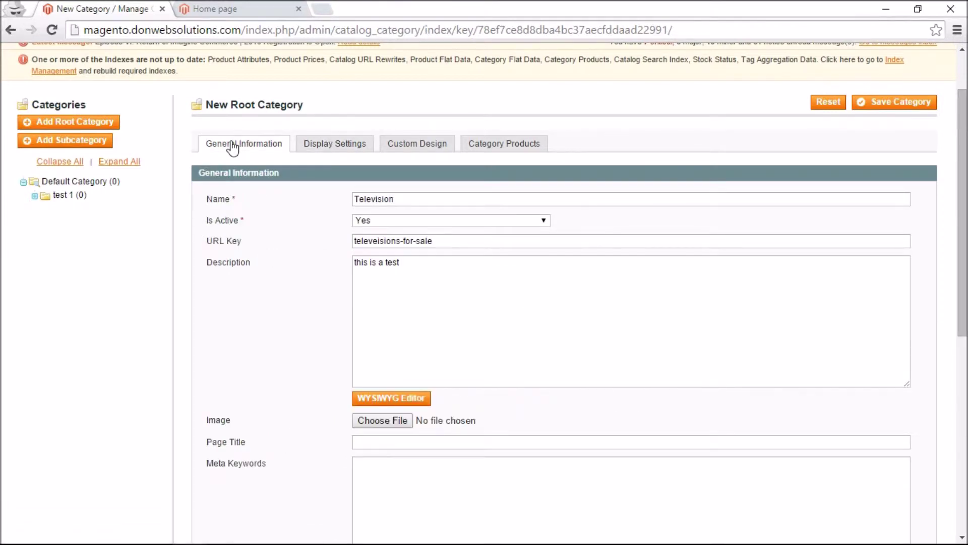
left_click(353, 147)
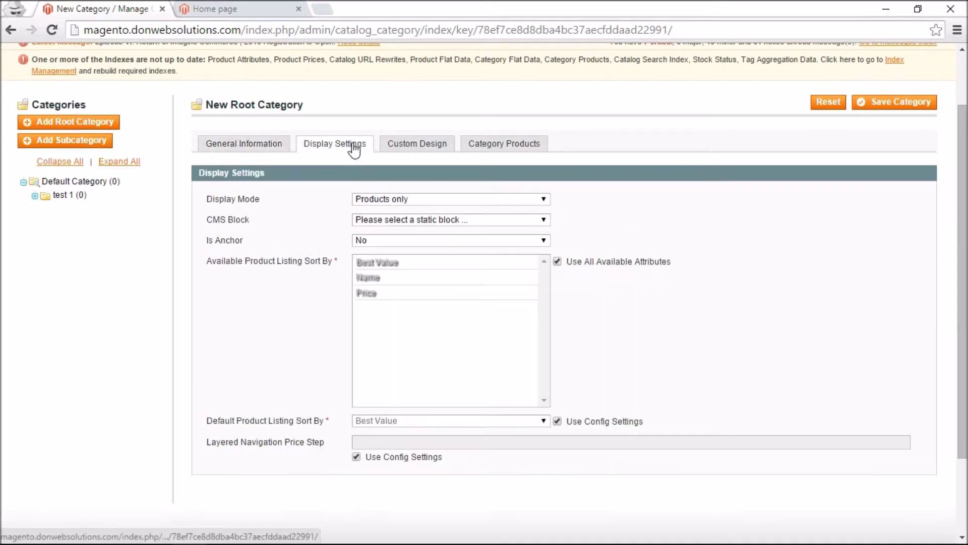
left_click(429, 146)
left_click(491, 148)
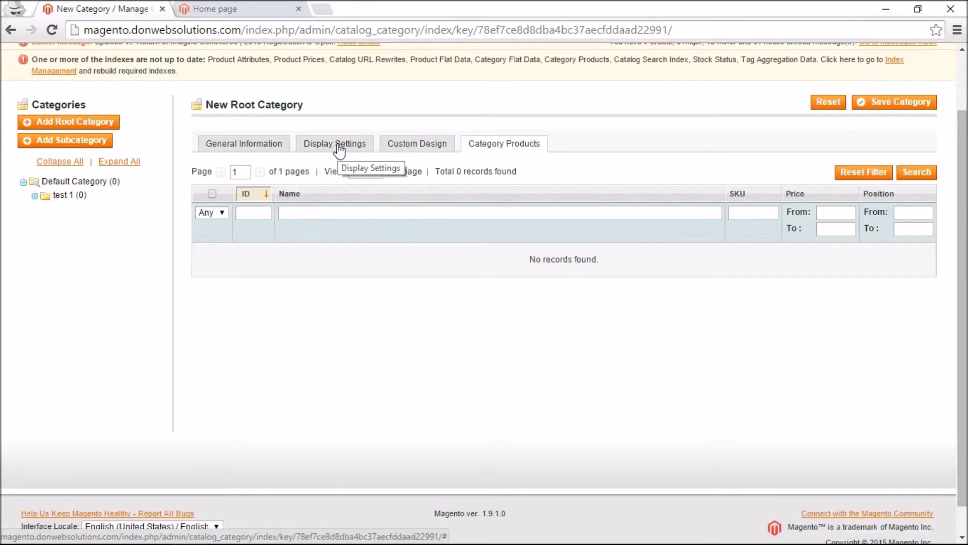
Review the new category's General Information and look through the Display Mode options in its Display Settings.
left_click(255, 146)
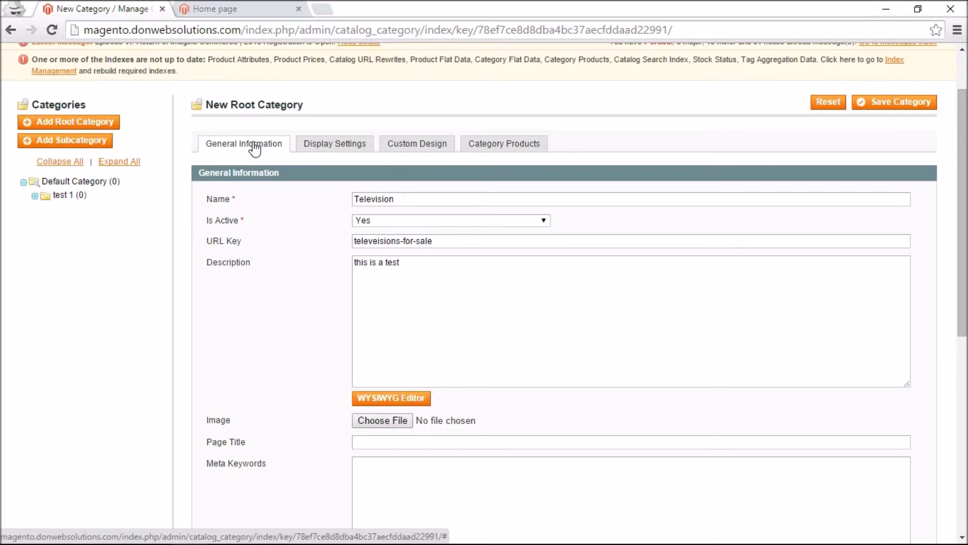
left_click(333, 147)
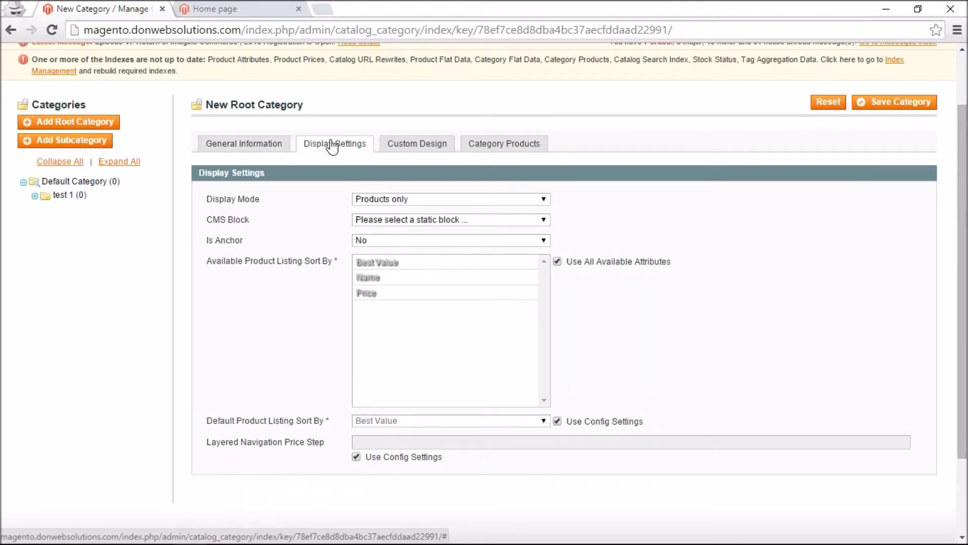
left_click(393, 200)
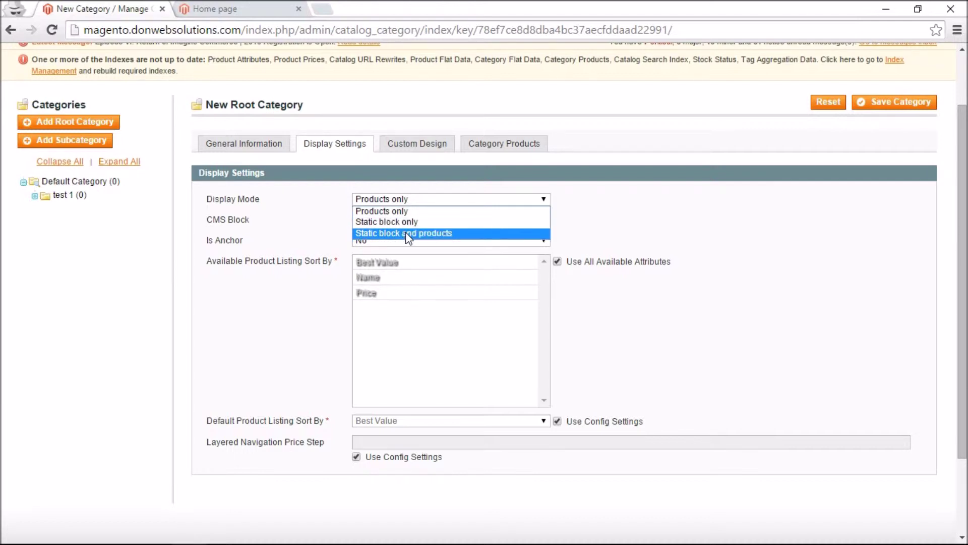
left_click(669, 206)
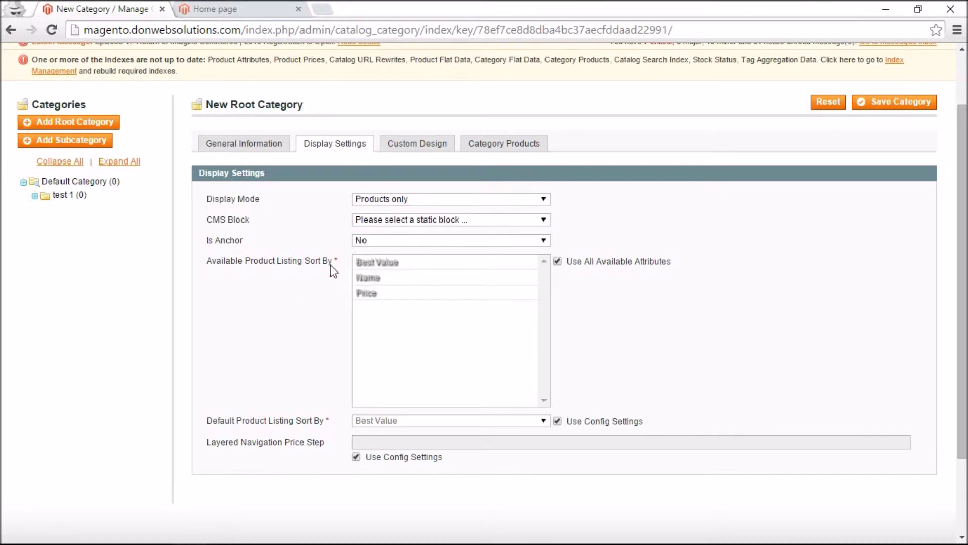
Set Use Parent Category Settings to Yes in the new category's Custom Design.
left_click(413, 144)
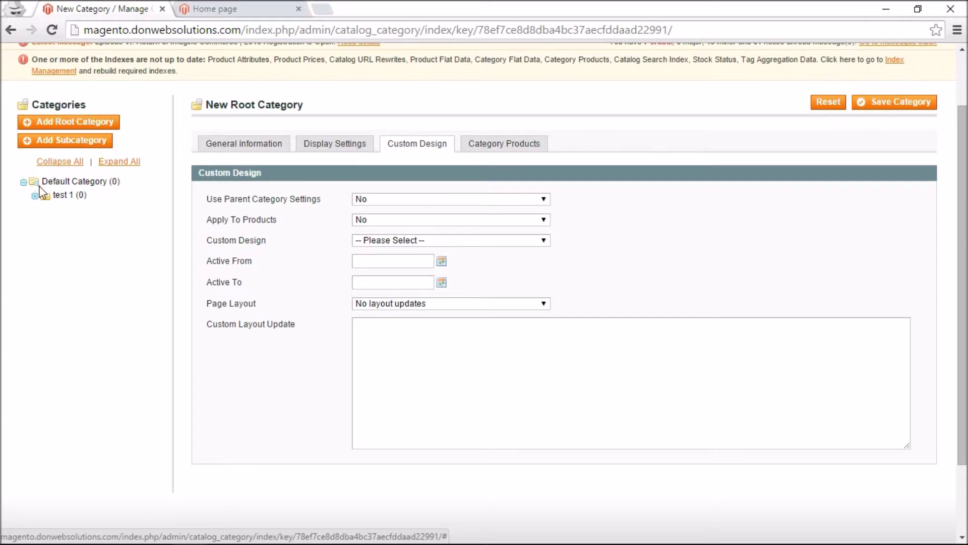
left_click(425, 199)
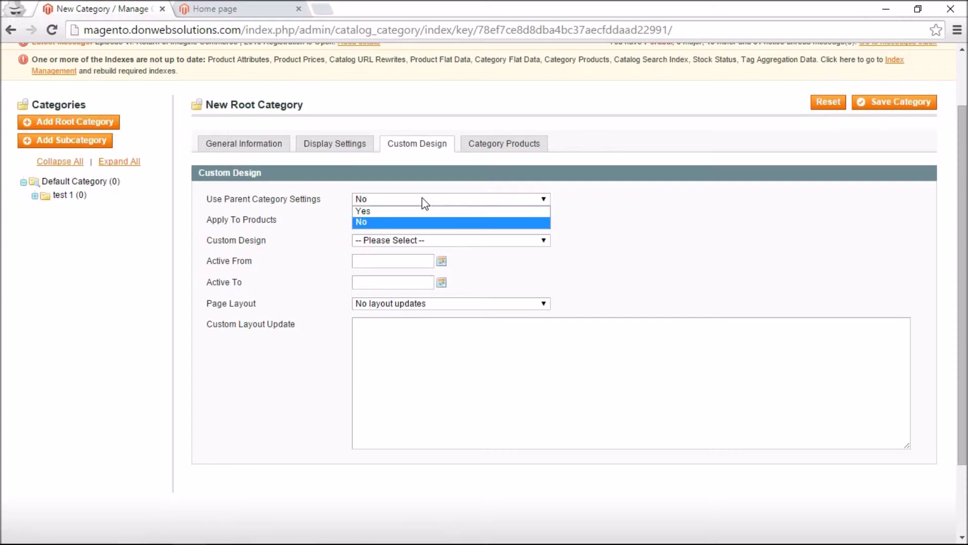
left_click(422, 212)
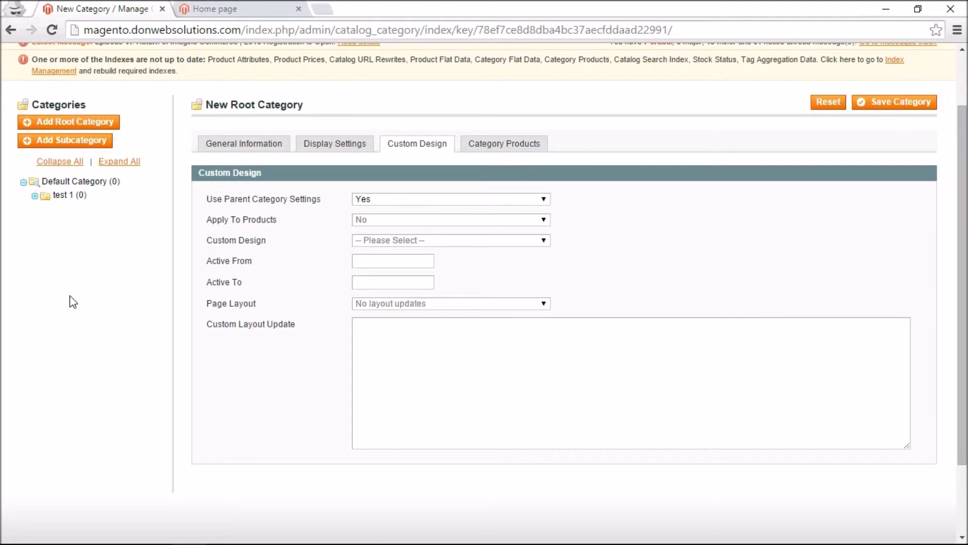
left_click(533, 202)
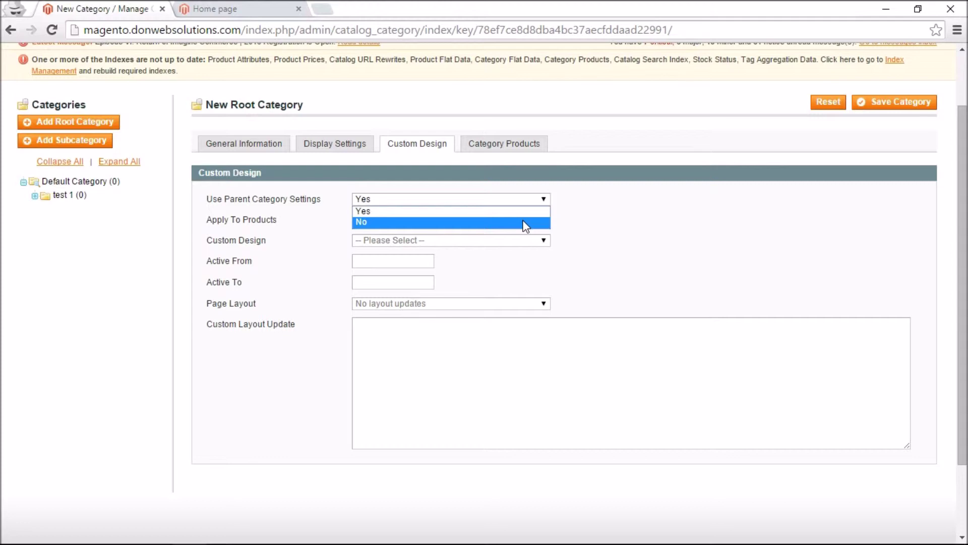
left_click(509, 211)
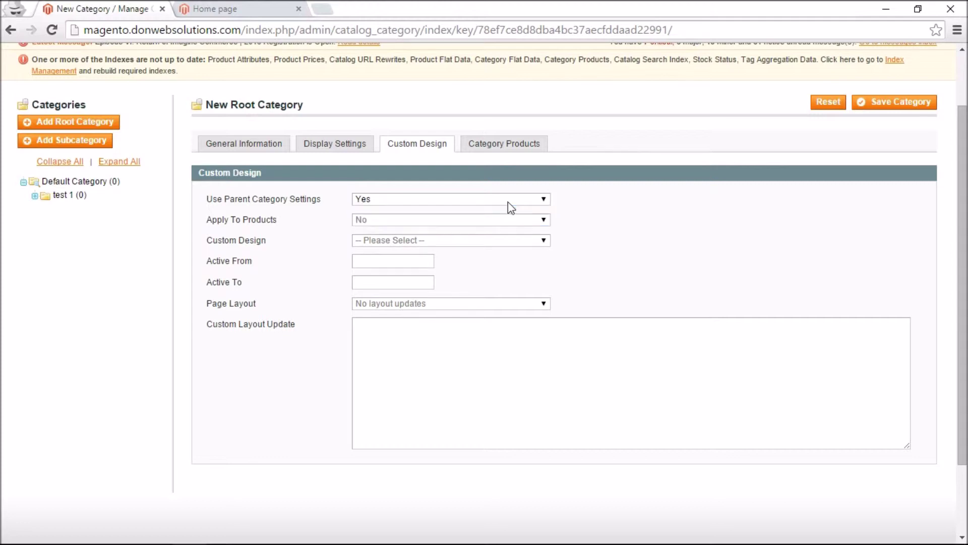
Review the Television category's products, general information, display settings and custom design, and save the category.
left_click(498, 153)
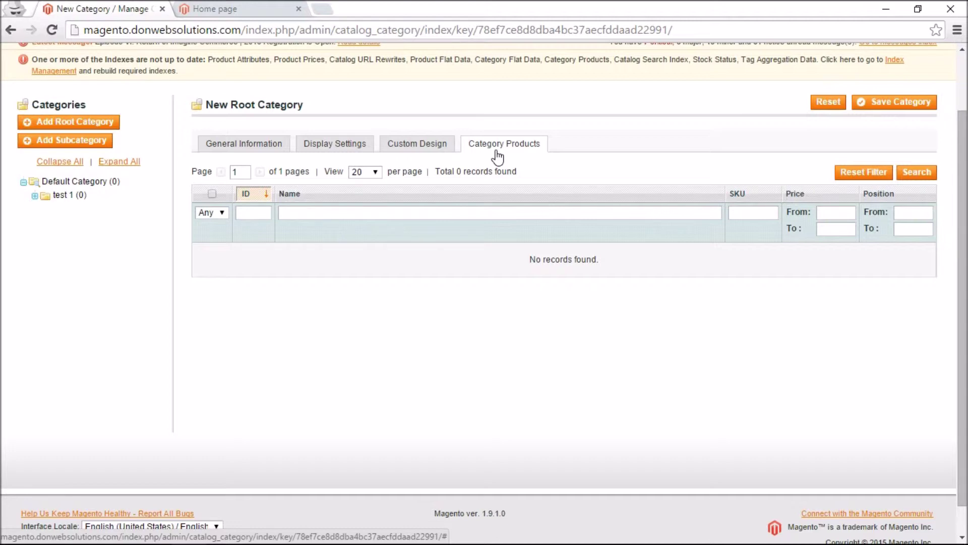
left_click(239, 149)
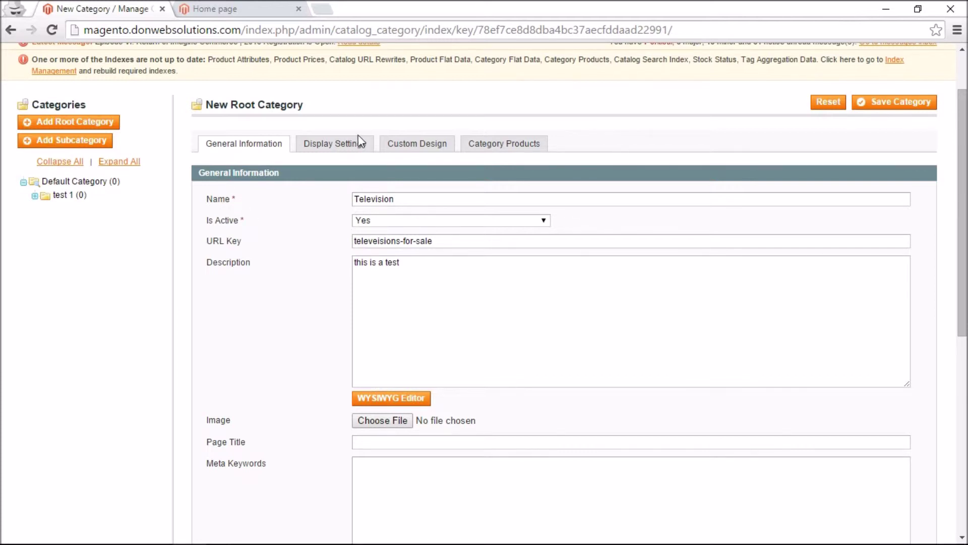
left_click(347, 144)
left_click(409, 144)
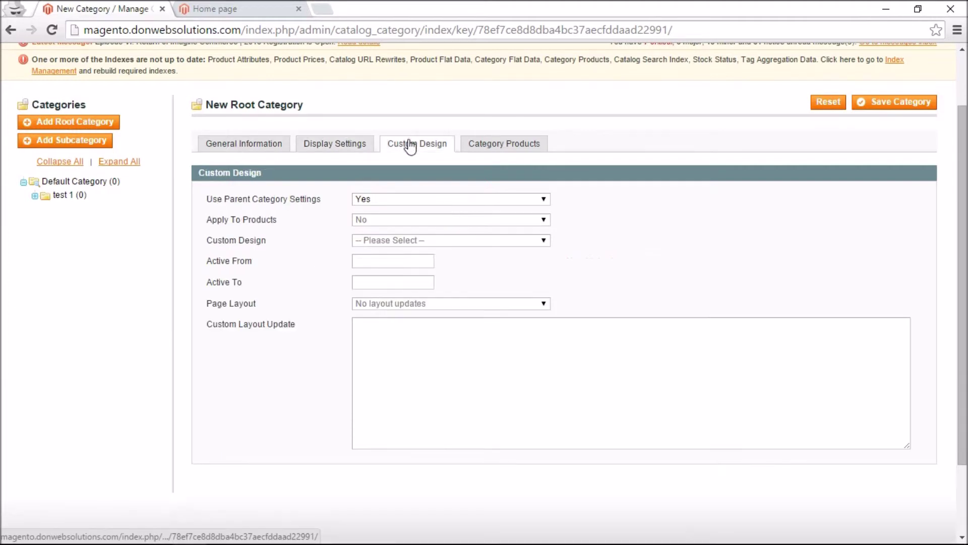
left_click(507, 146)
left_click(419, 145)
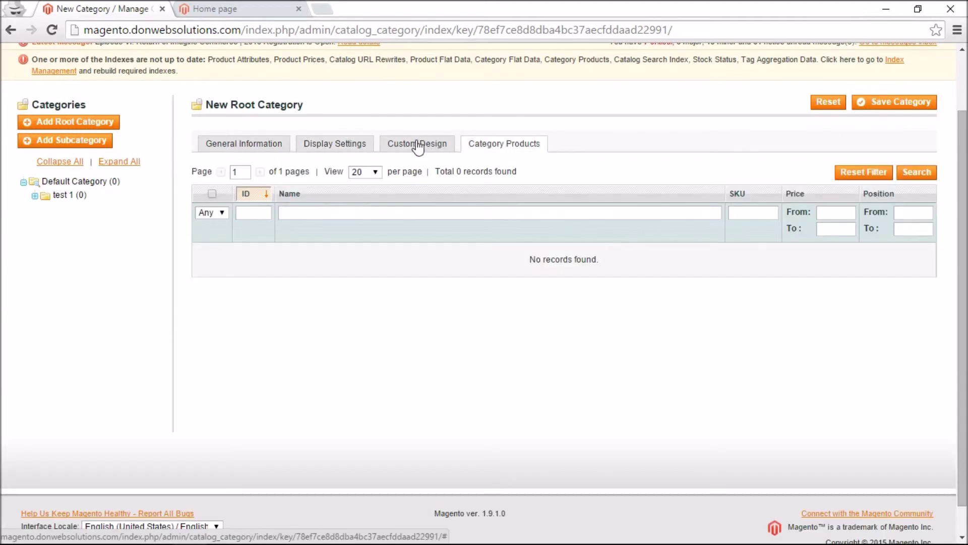
left_click(328, 152)
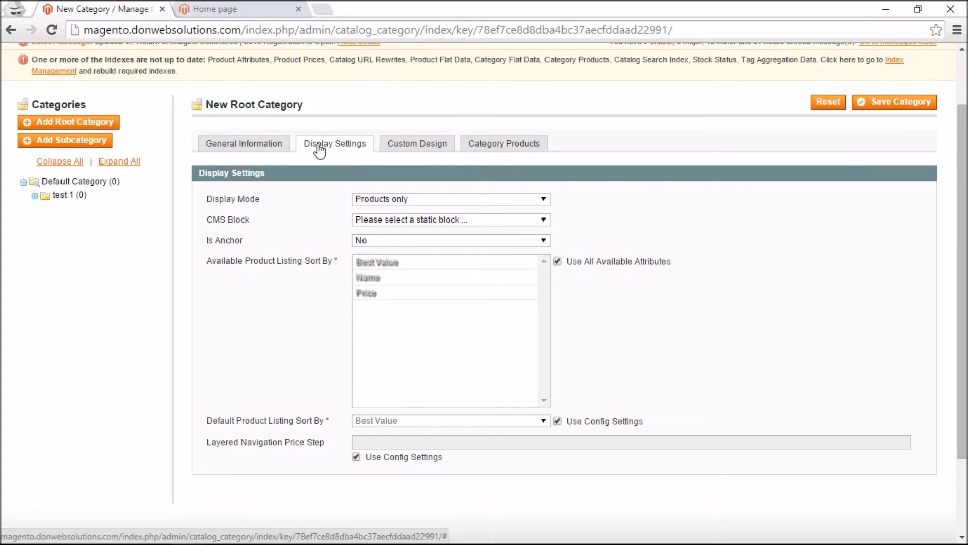
left_click(225, 146)
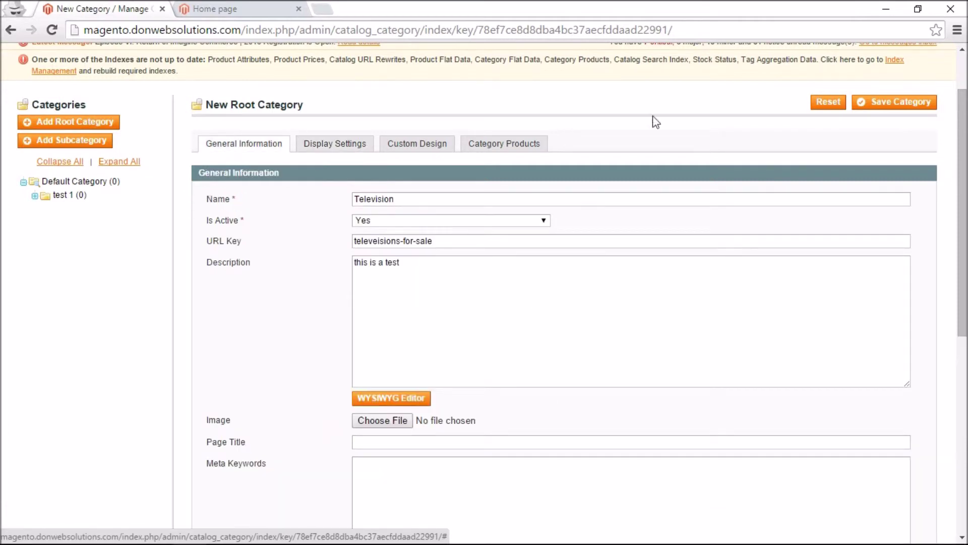
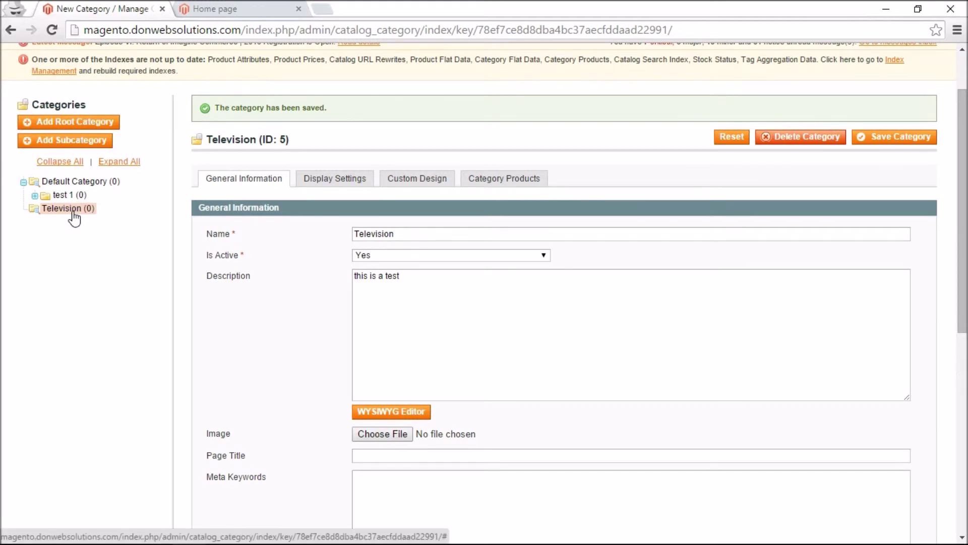
Reload the storefront home page and check its navigation menu for the Television category, including the test 1 submenu.
left_click(258, 7)
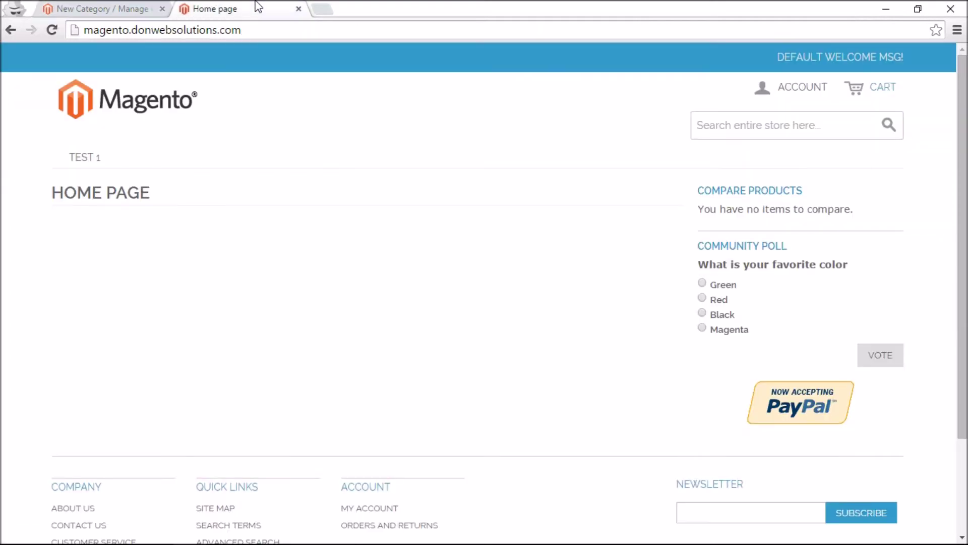
left_click(52, 32)
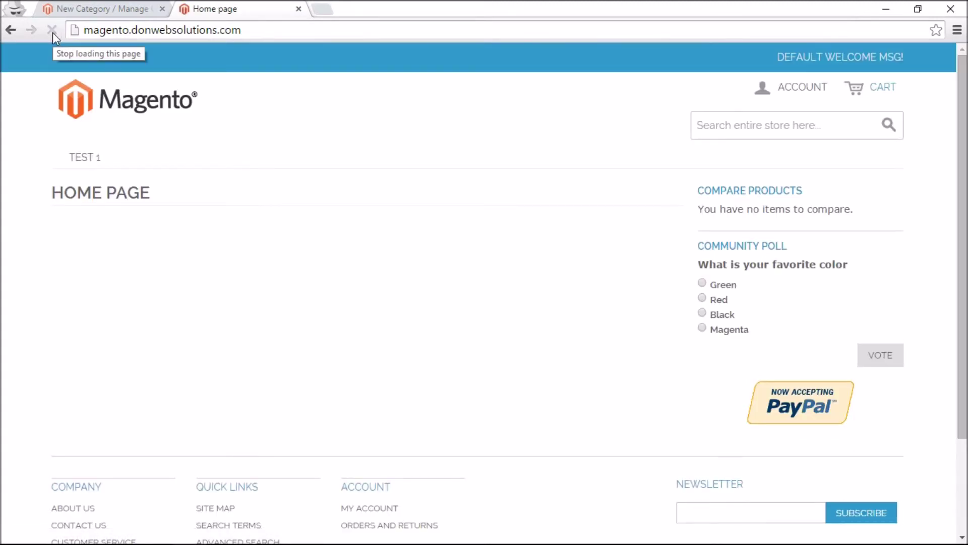
left_click(119, 7)
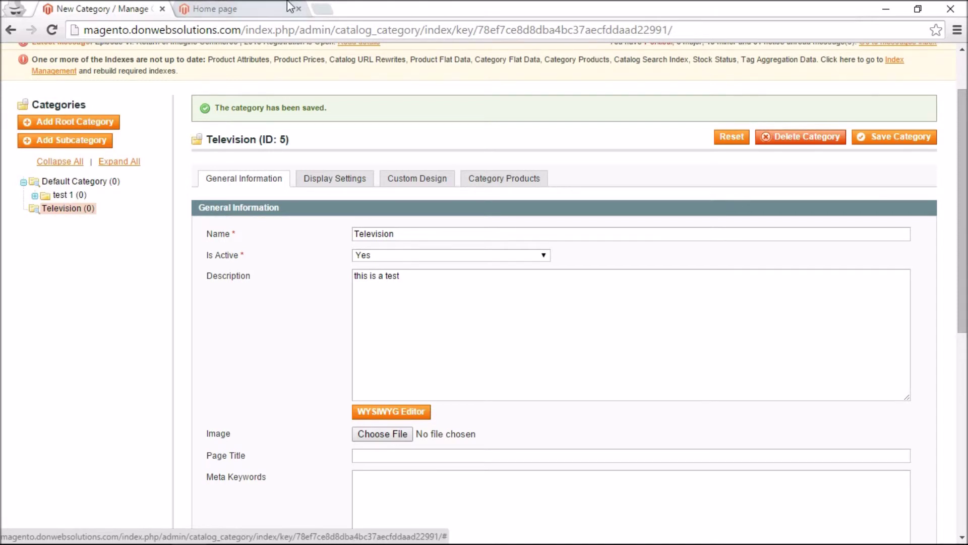
left_click(216, 8)
mouse_move(98, 168)
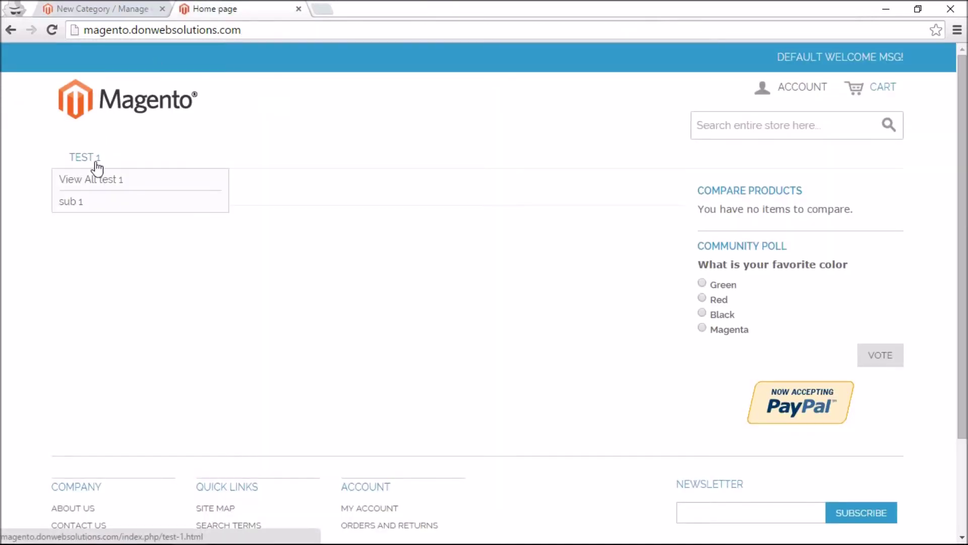
left_click(80, 7)
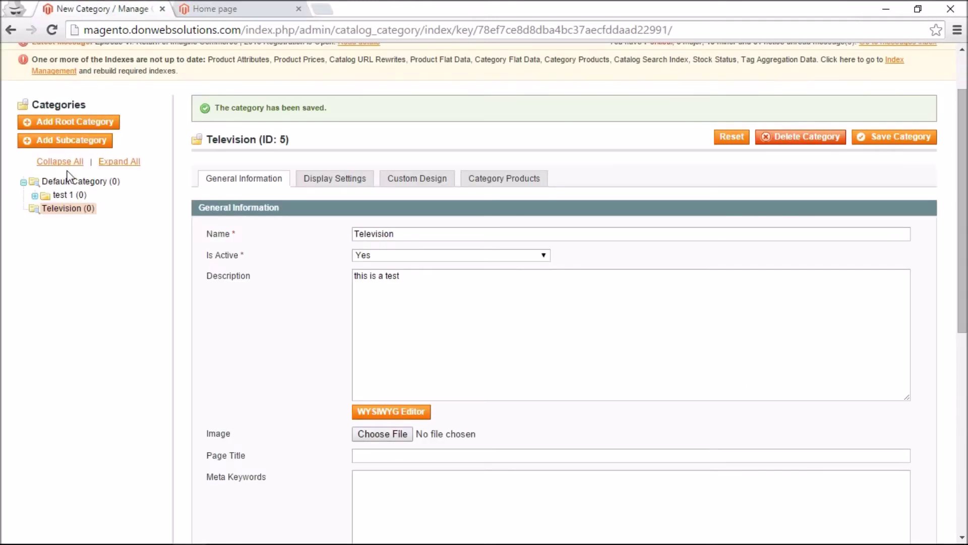
Move the Television category into Default Category, above test 1, and save it.
left_click(65, 211)
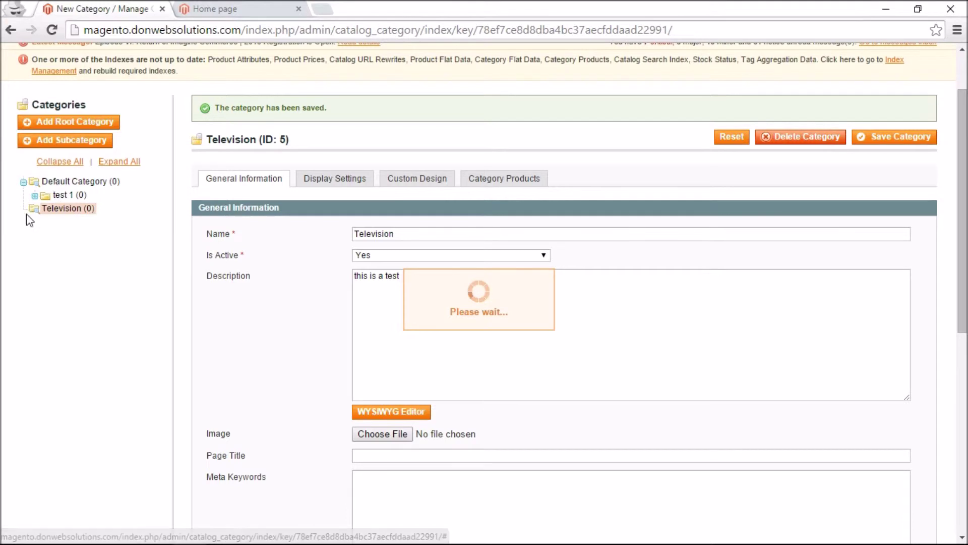
left_click(54, 214)
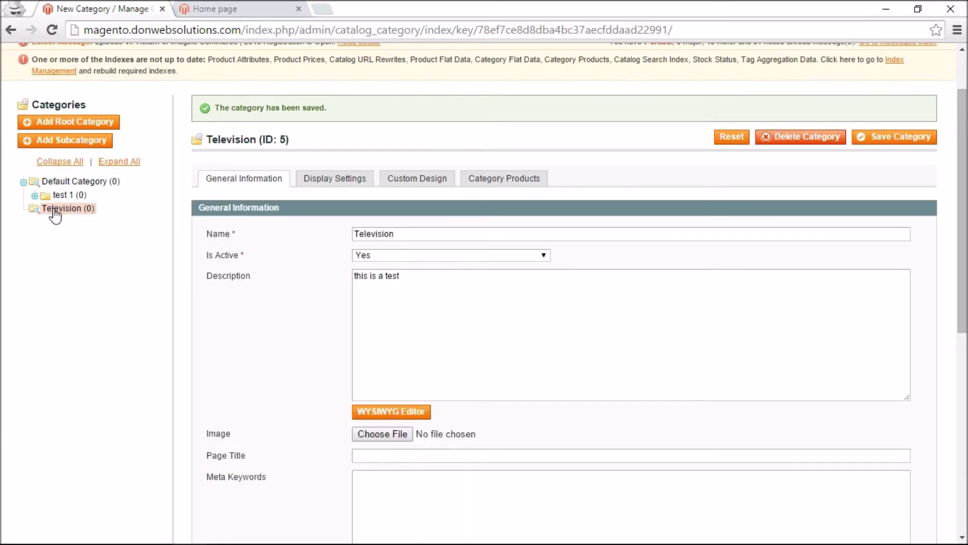
left_click_drag(55, 214, 77, 197)
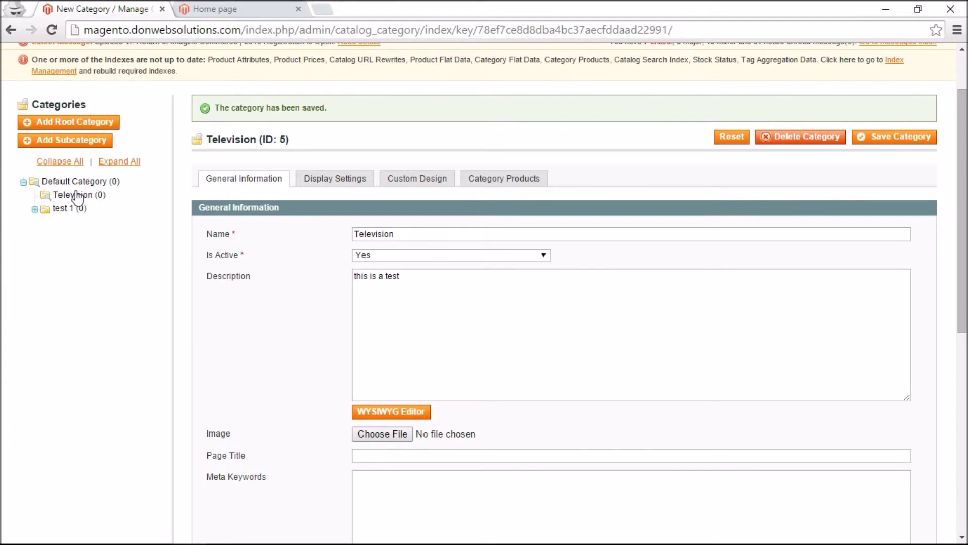
left_click(891, 139)
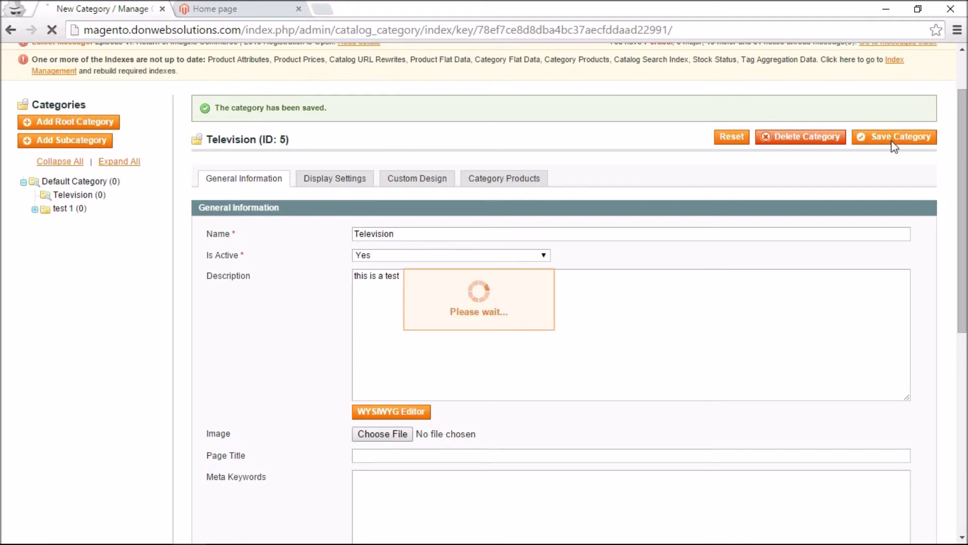
Reload the storefront and check the navigation menu for Television, returning to the category management page.
left_click(205, 9)
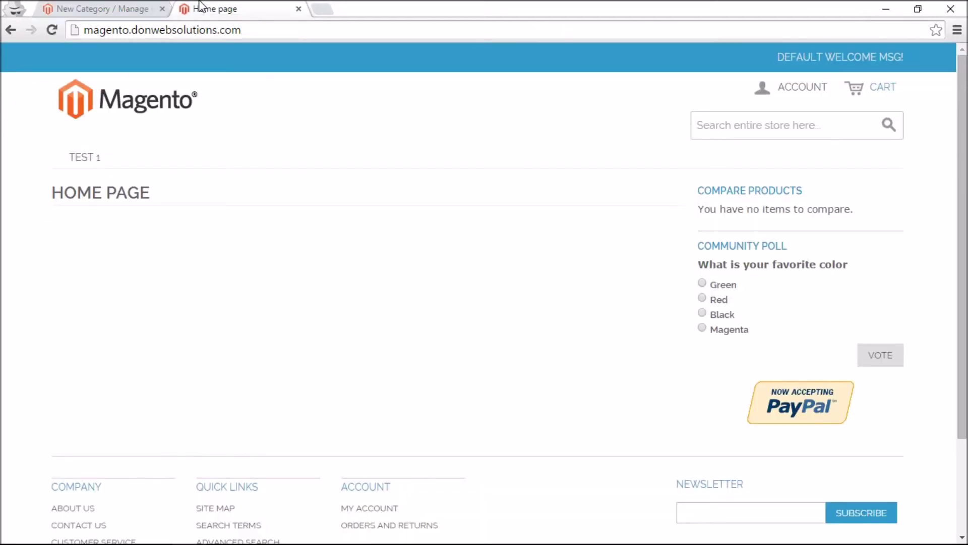
left_click(52, 30)
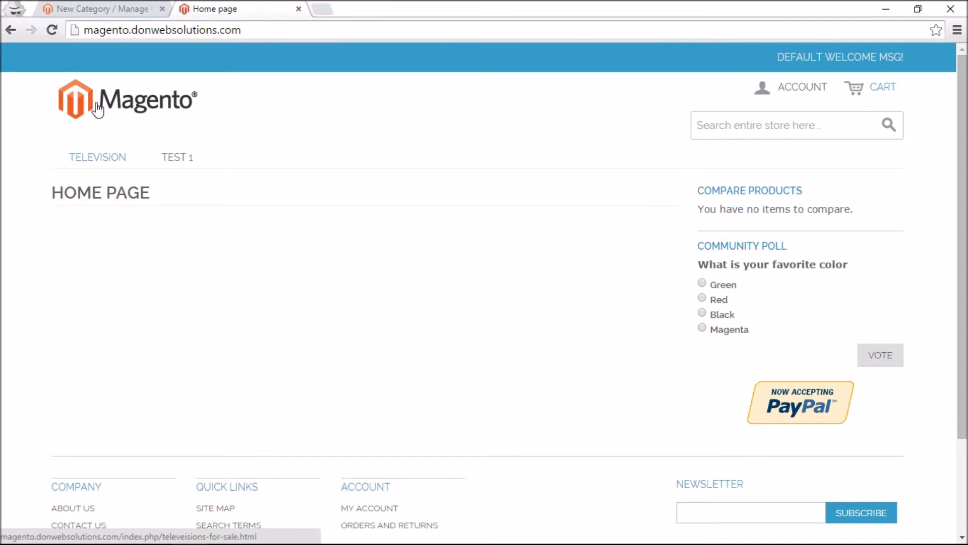
left_click(119, 7)
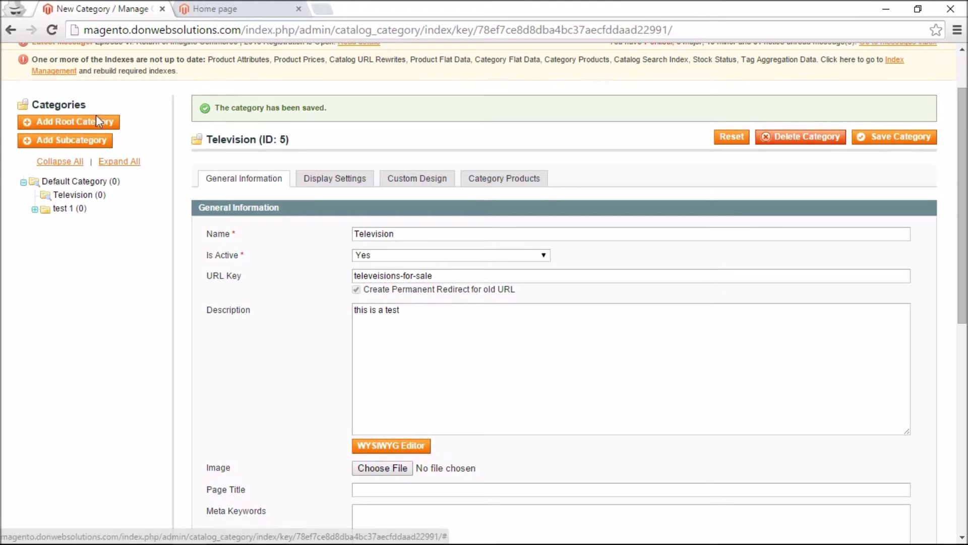
Start a new subcategory named Samsung under Television and set Is Active to Yes.
left_click(94, 143)
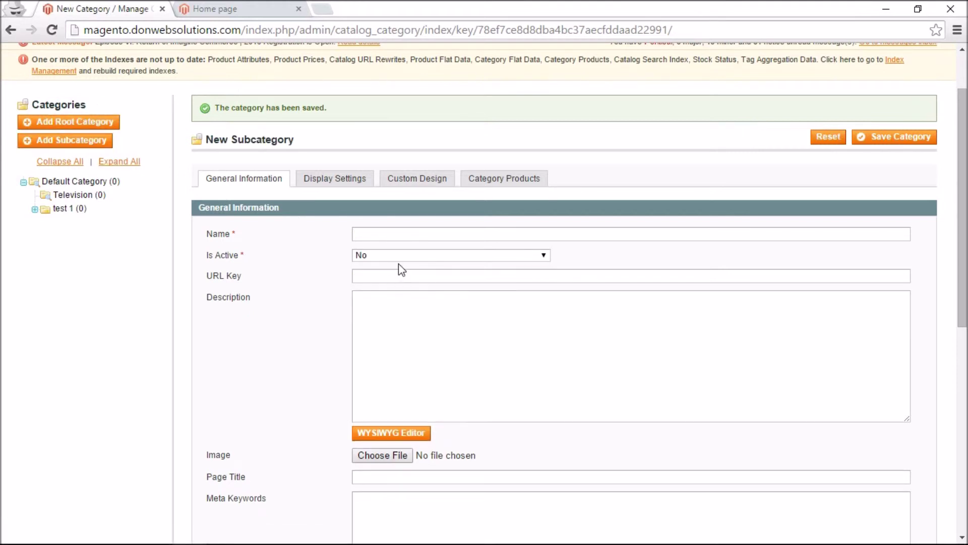
left_click(387, 233)
type("Samsung")
left_click(398, 256)
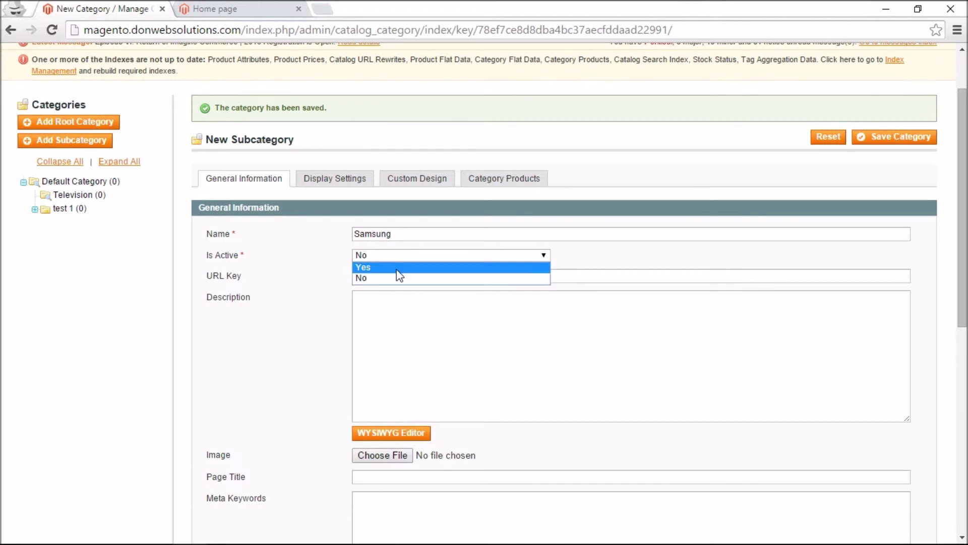
left_click(399, 266)
Enter samsung-tv as the subcategory's URL key and "test" as its description, and check its Include in Navigation Menu setting.
type("sams")
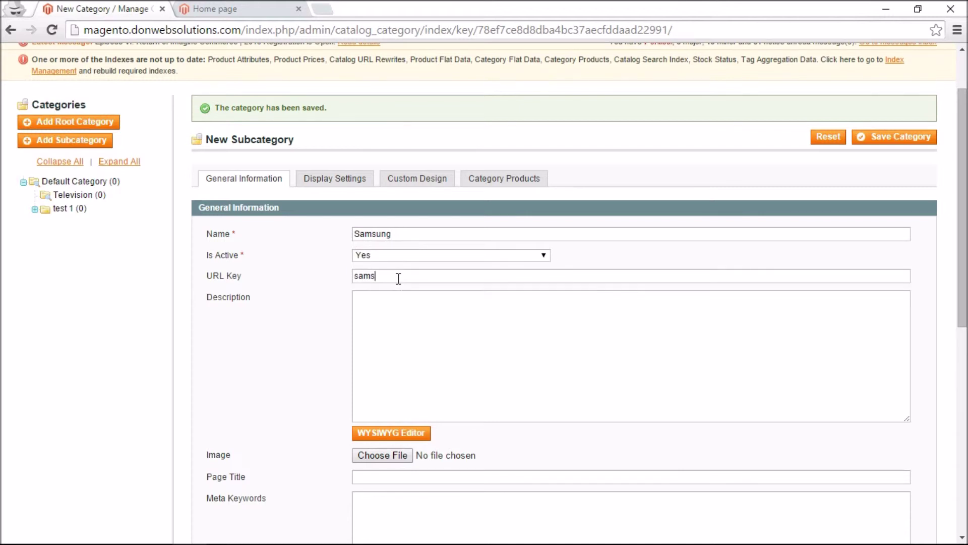
type("ung-tv")
left_click(408, 309)
type("test")
scroll(964, 239, "down", 6)
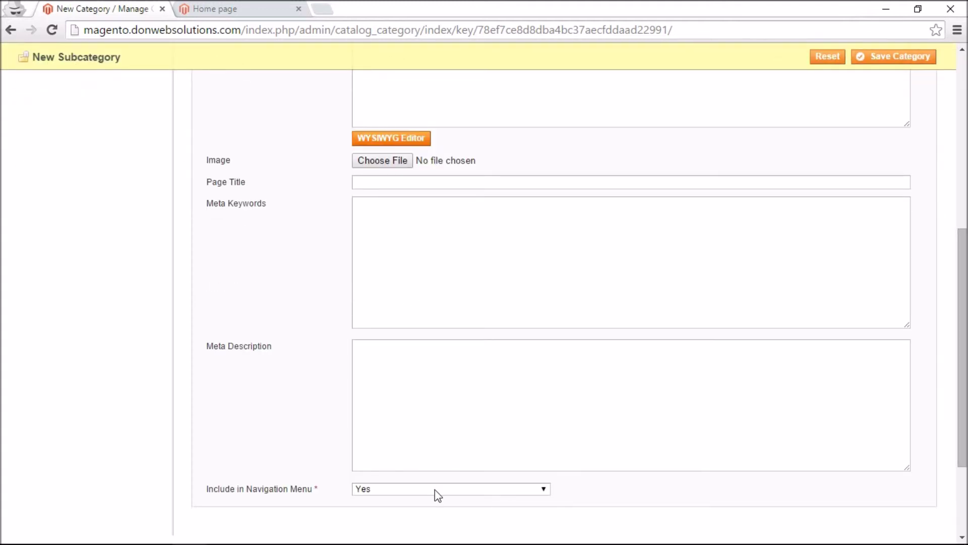
left_click_drag(965, 353, 939, 161)
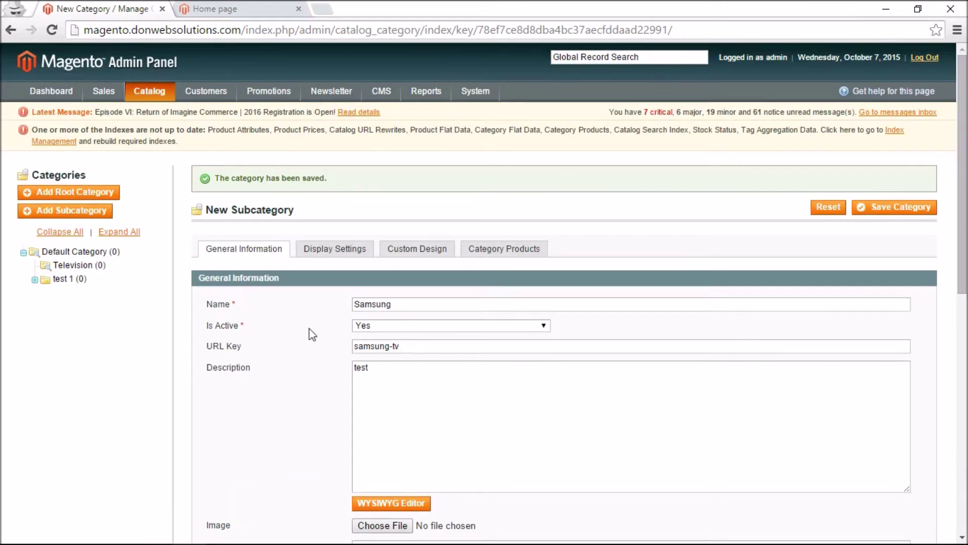
Set the Samsung subcategory's custom design to use the parent category settings and save the subcategory.
left_click(324, 250)
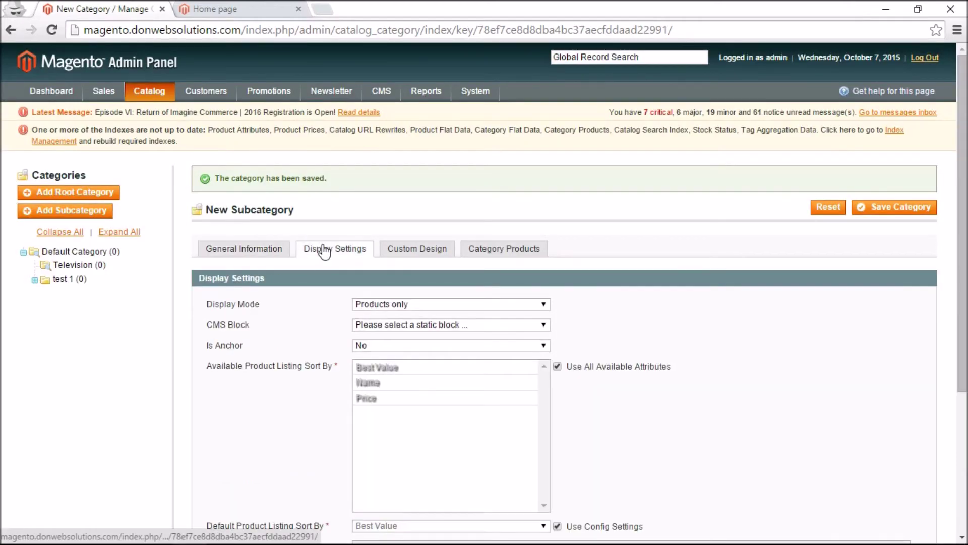
left_click(413, 250)
left_click(403, 304)
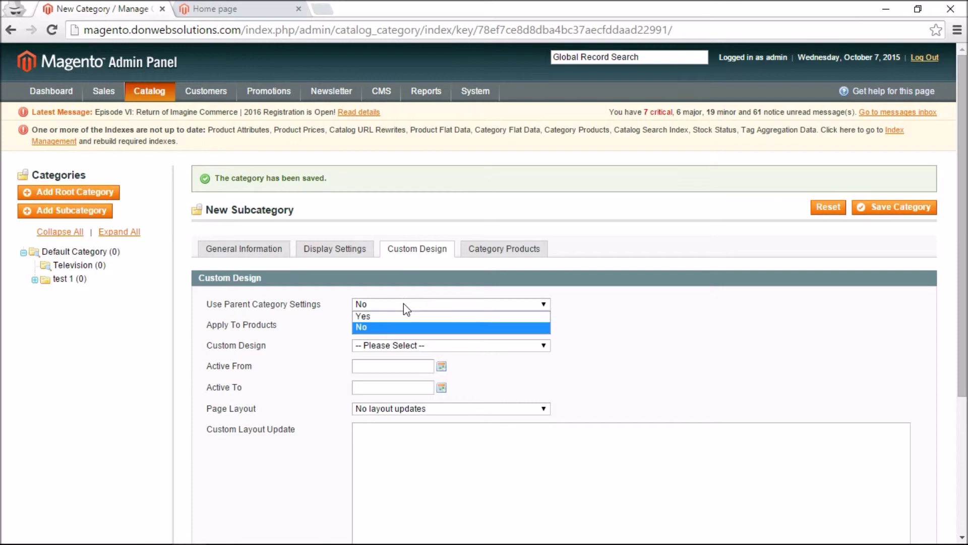
left_click(406, 318)
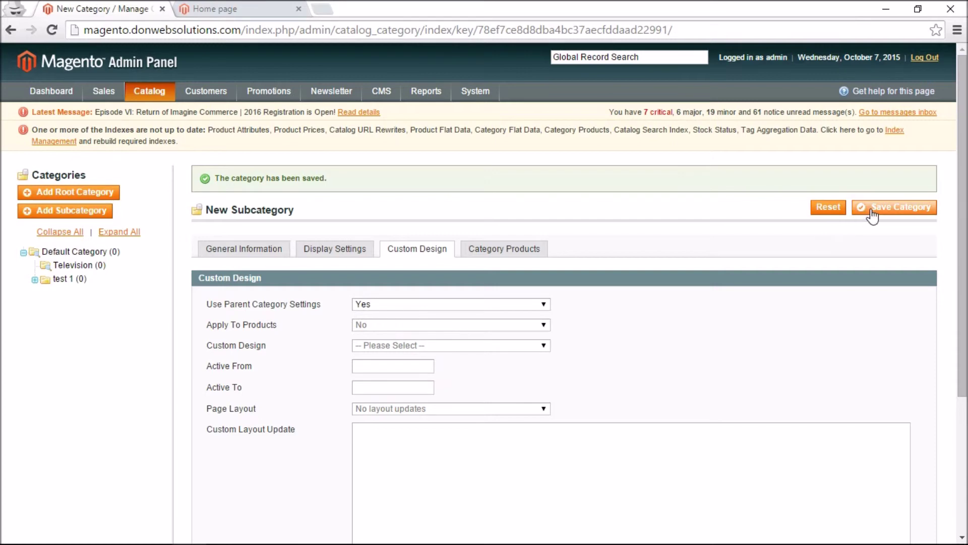
left_click(891, 205)
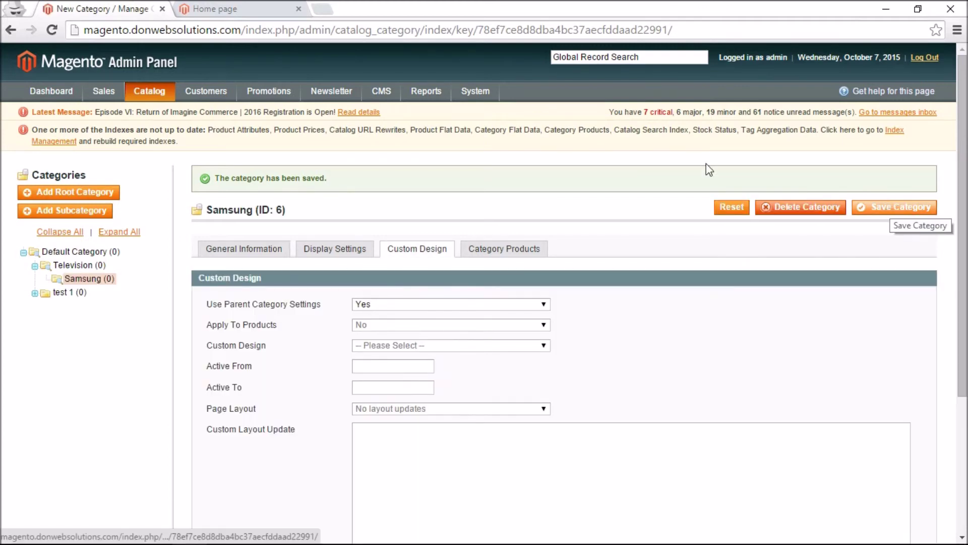
Start another subcategory under Television, name it Apple and set Is Active to Yes.
left_click(72, 266)
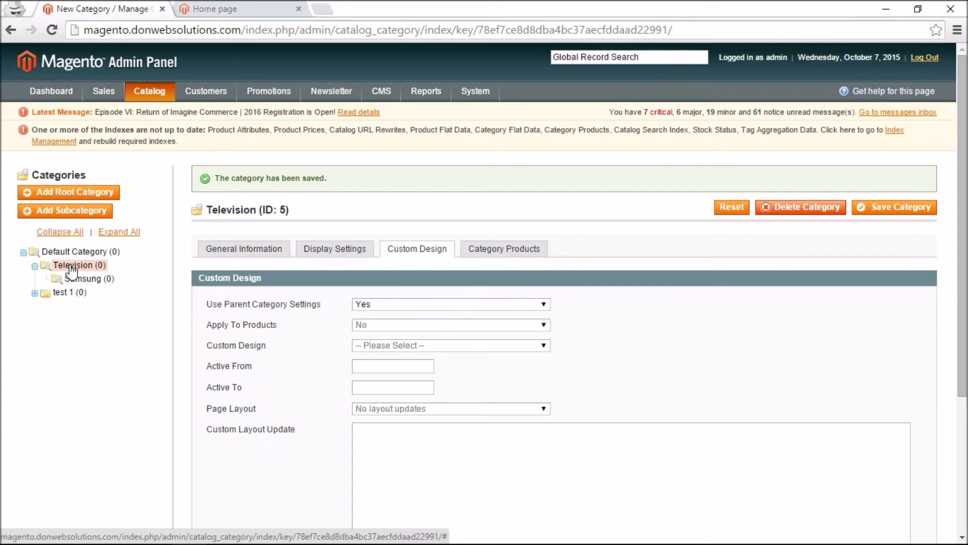
left_click(69, 211)
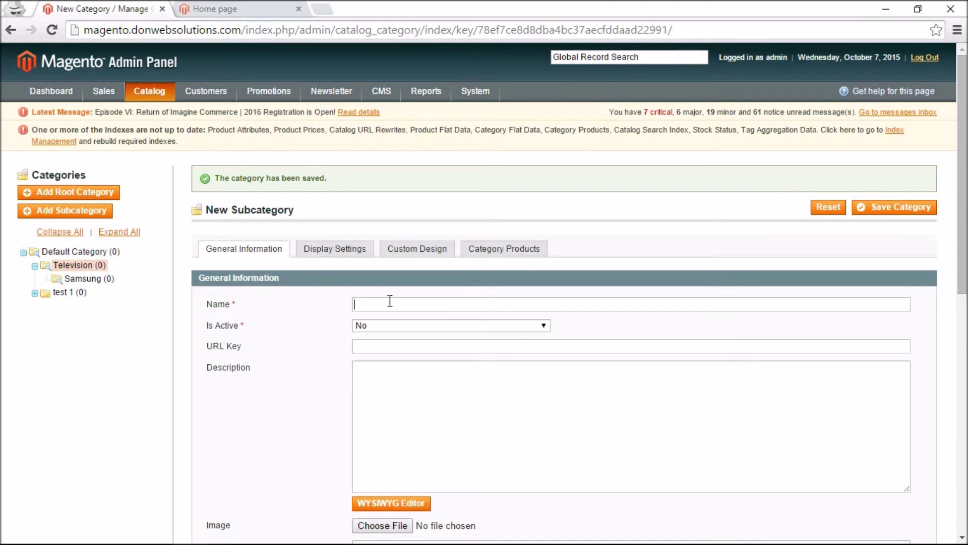
type("Apple")
left_click(392, 325)
left_click(392, 338)
Enter apple-tv as the Apple subcategory's URL key and "test" as its description, and check its Include in Navigation Menu setting.
left_click(388, 348)
type("apple-tv")
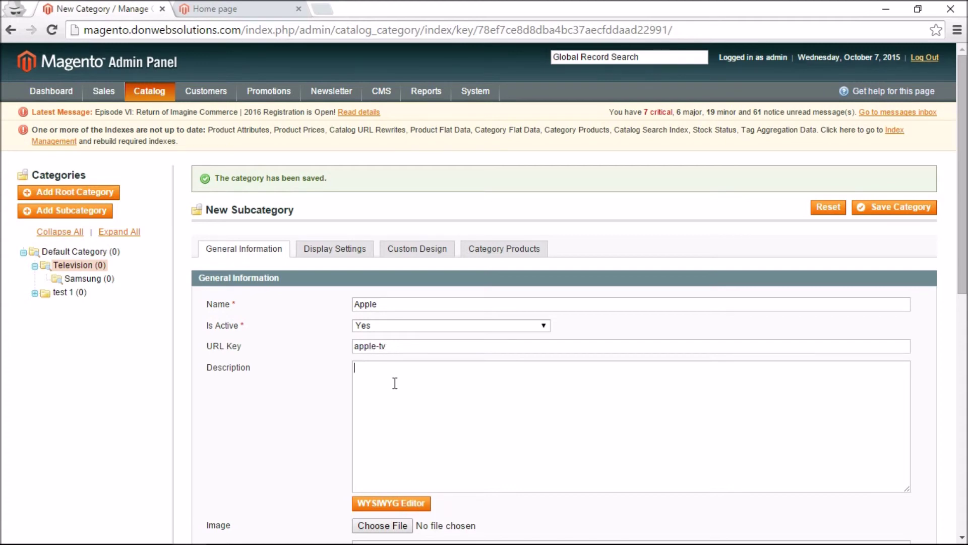
type("test")
left_click_drag(961, 199, 961, 380)
scroll(942, 284, "down", 1)
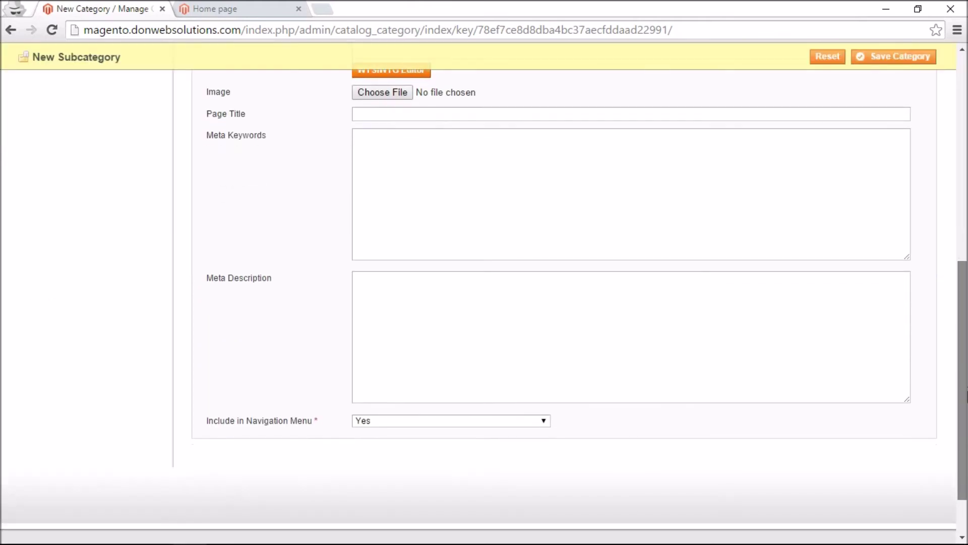
scroll(942, 284, "up", 5)
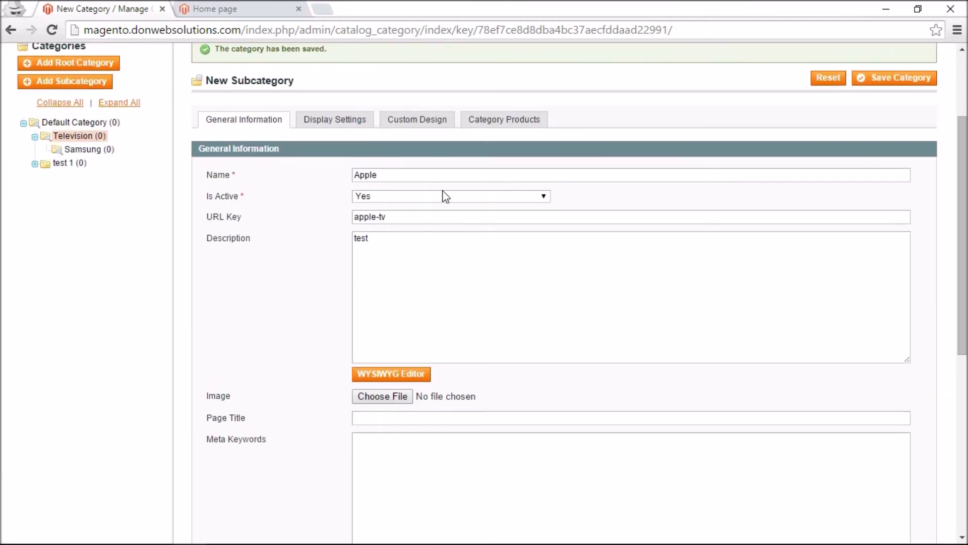
Set Use Parent Category Settings to Yes in the Apple subcategory's custom design and save it.
left_click(435, 126)
left_click(396, 174)
left_click(399, 192)
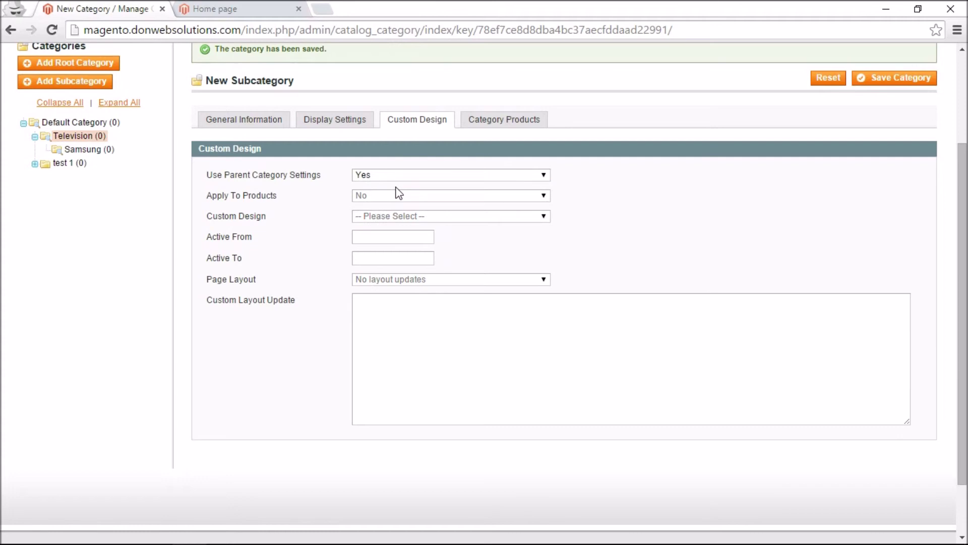
left_click(902, 81)
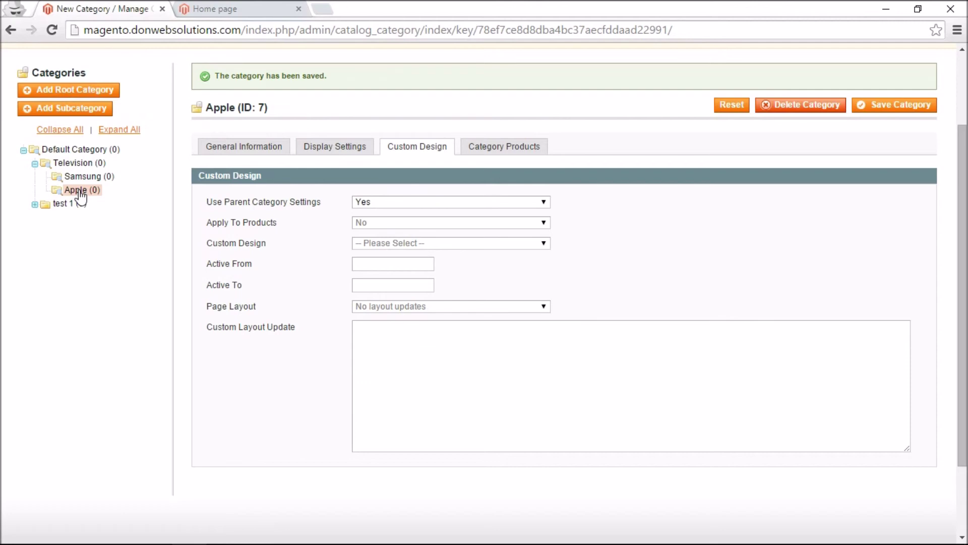
Reload the storefront and inspect the Television and test 1 submenus, comparing them with the expanded test 1 branch in the admin category tree.
left_click(237, 9)
left_click(54, 34)
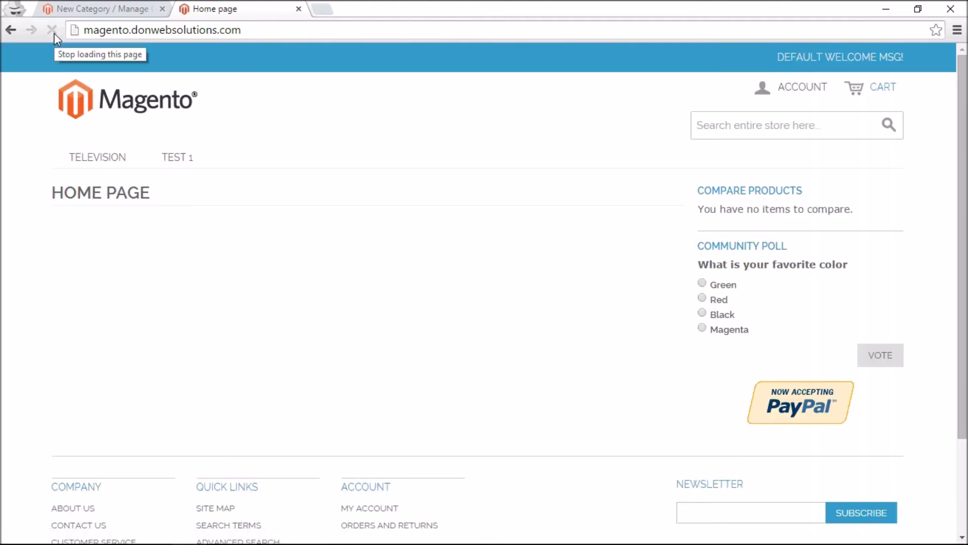
mouse_move(89, 154)
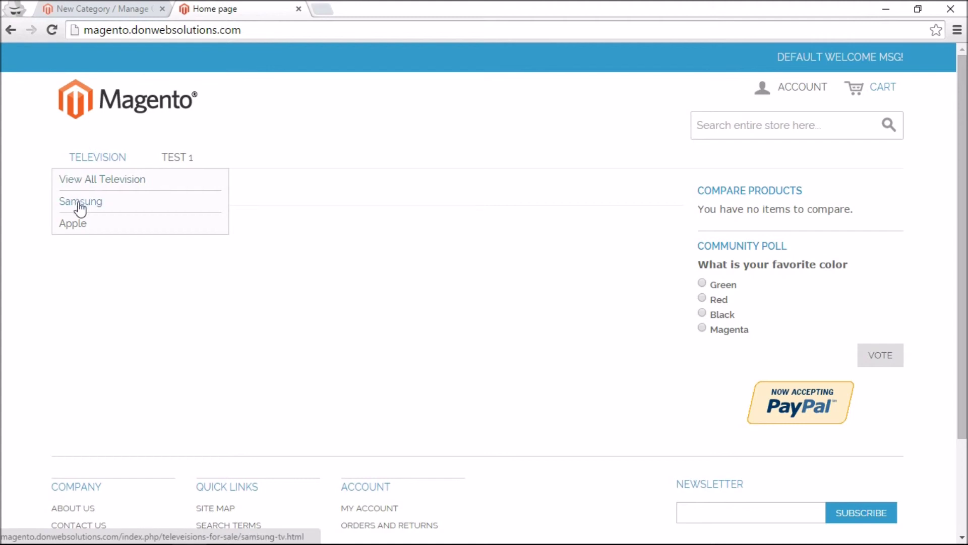
mouse_move(187, 165)
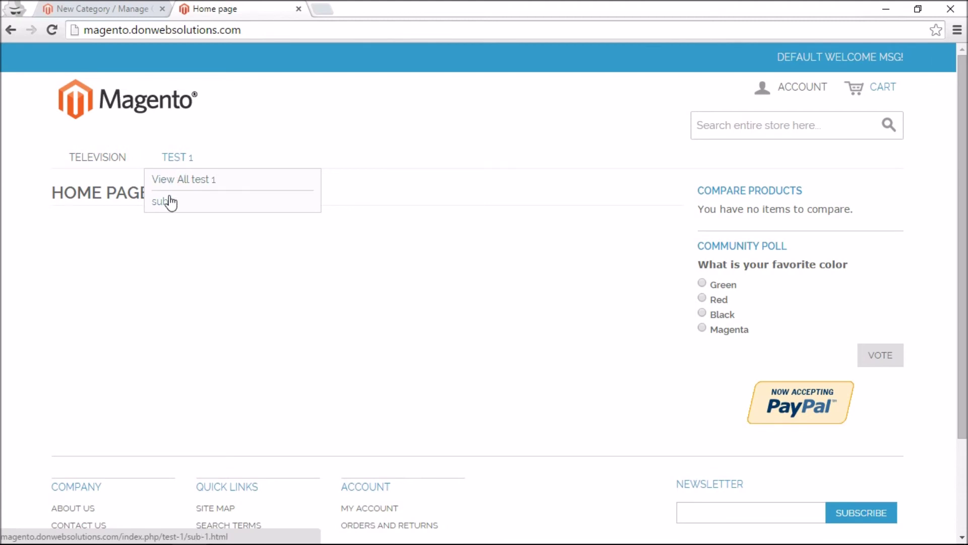
left_click(82, 7)
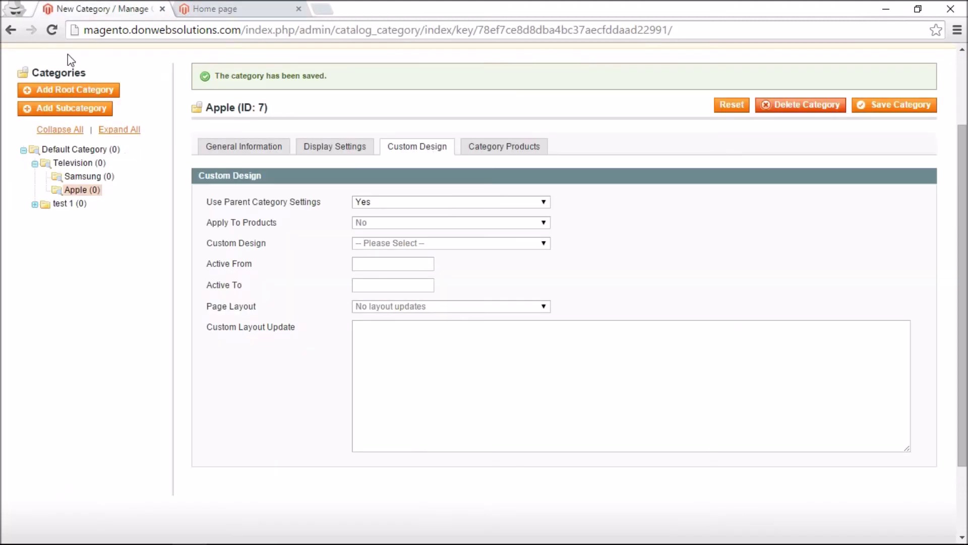
left_click(35, 204)
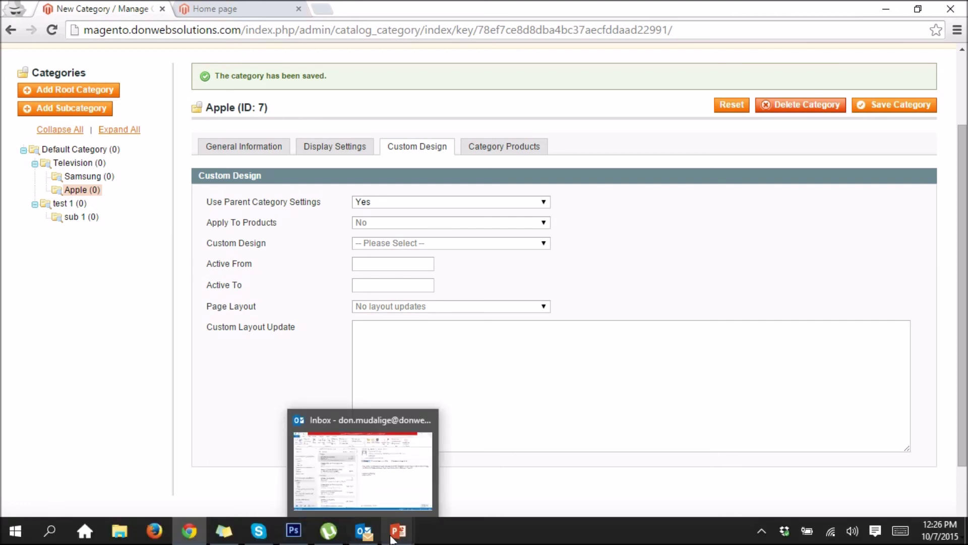
Switch to the PowerPoint slide show on adding categories and subcategories.
mouse_move(396, 537)
left_click(438, 499)
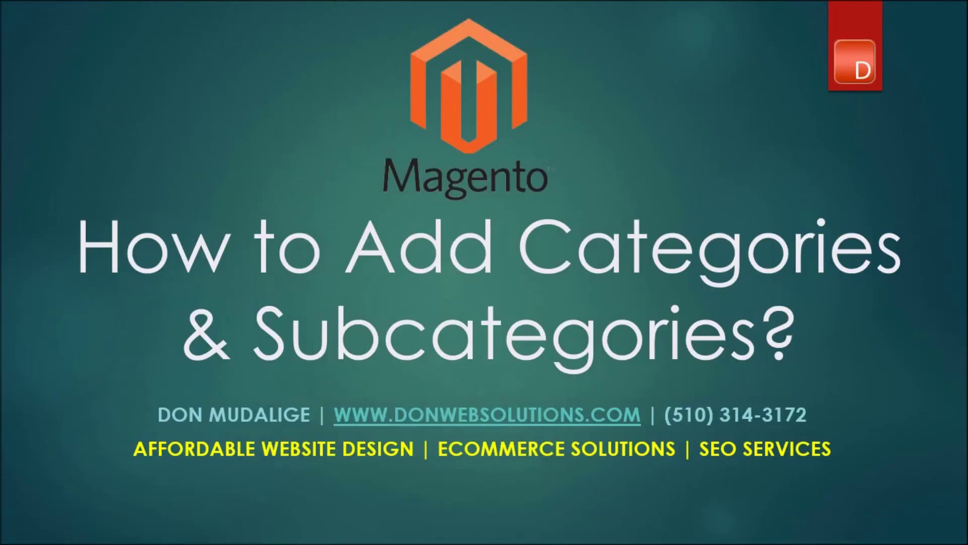